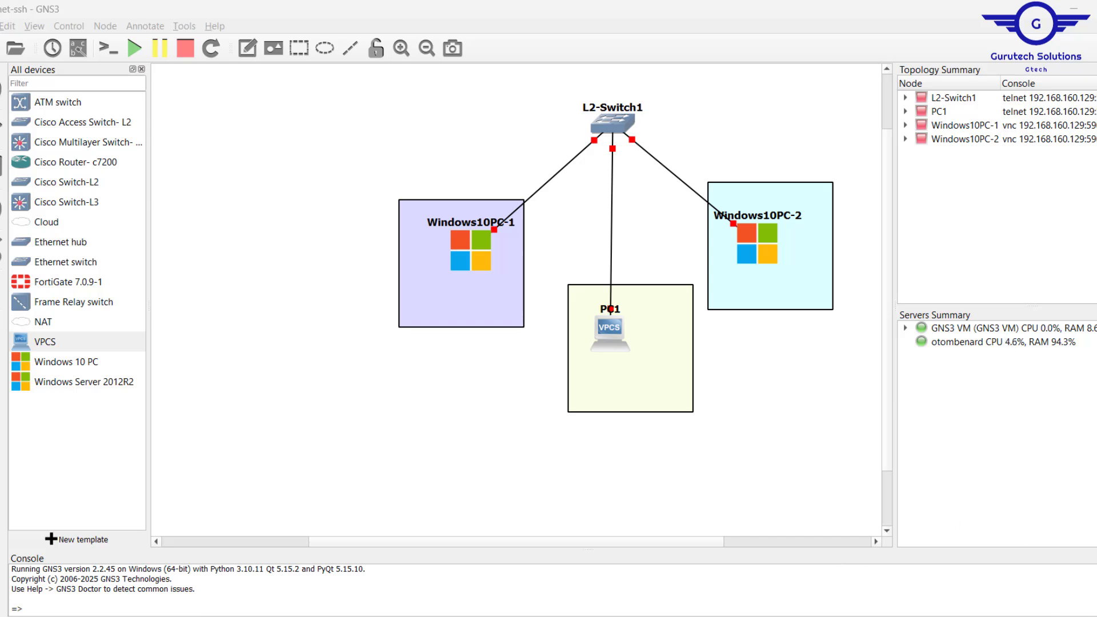
- Bring up the Switching.pptx deck at the Class 19 port-security slide
key(alt+Tab)
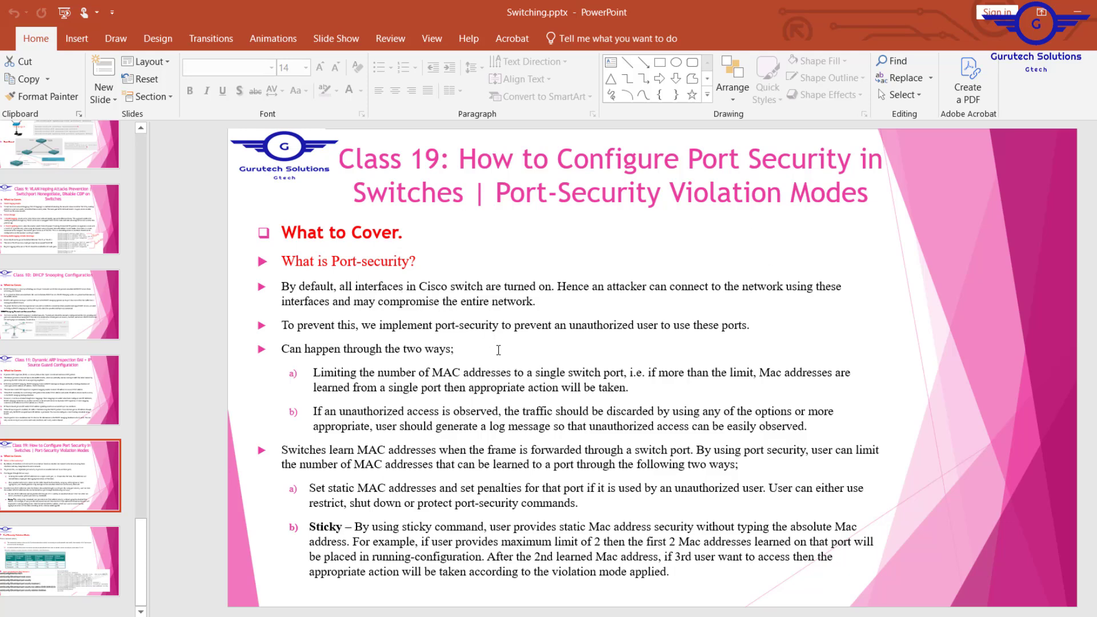
- Highlight the Class 19 points on default-on interfaces, implementing port-security and limiting MAC addresses
mouse_move(340, 287)
mouse_down()
mouse_move(563, 313)
mouse_move(535, 303)
mouse_up()
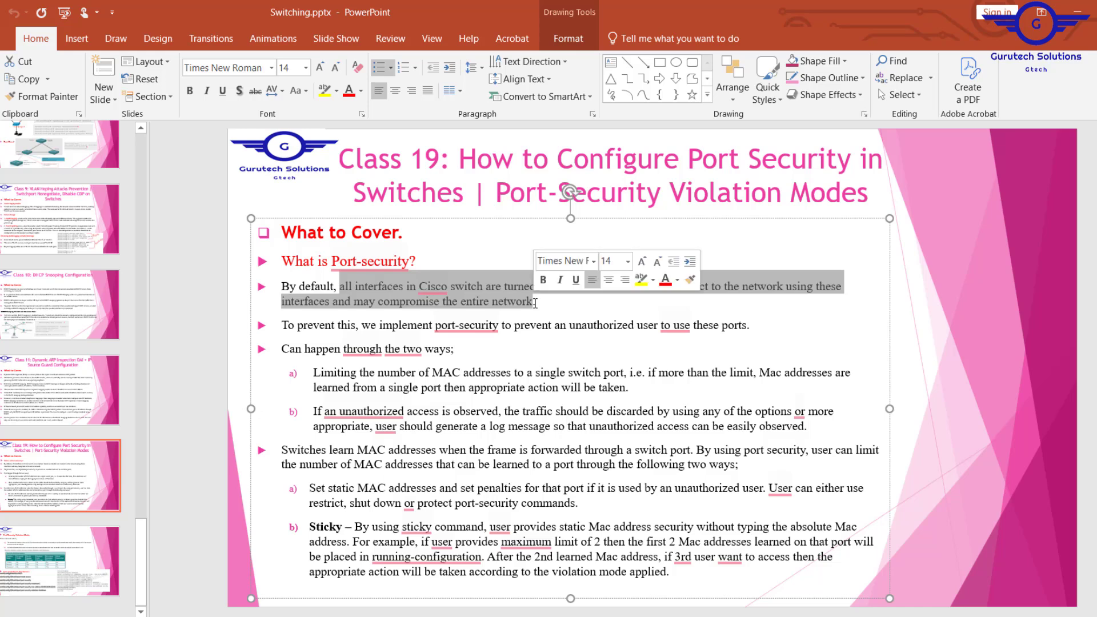
drag(379, 325, 752, 325)
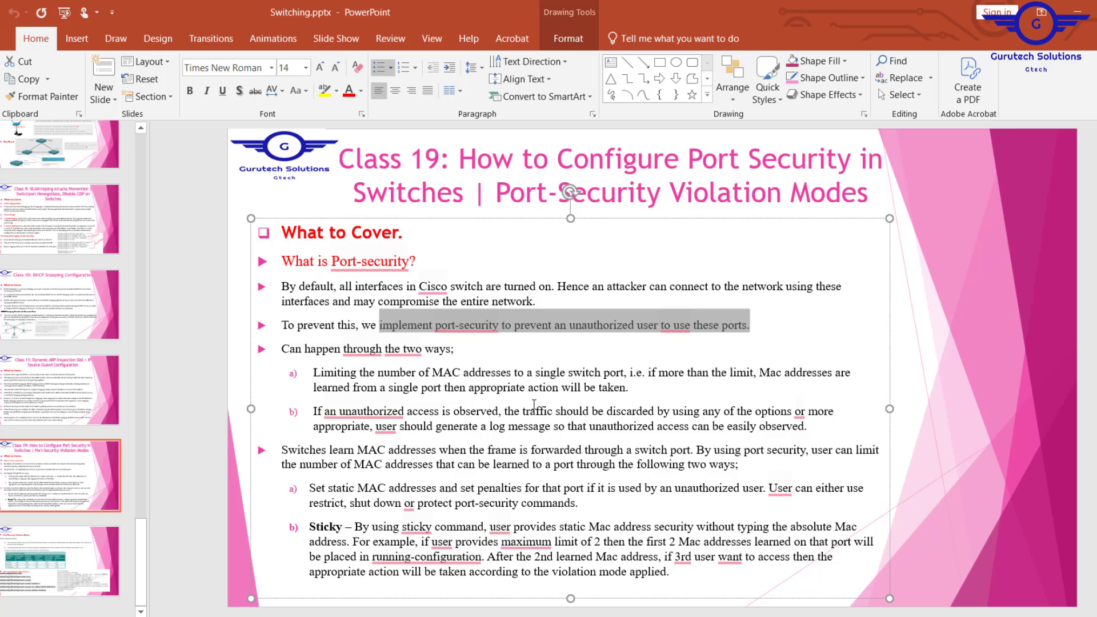
click(324, 372)
drag(325, 371, 689, 385)
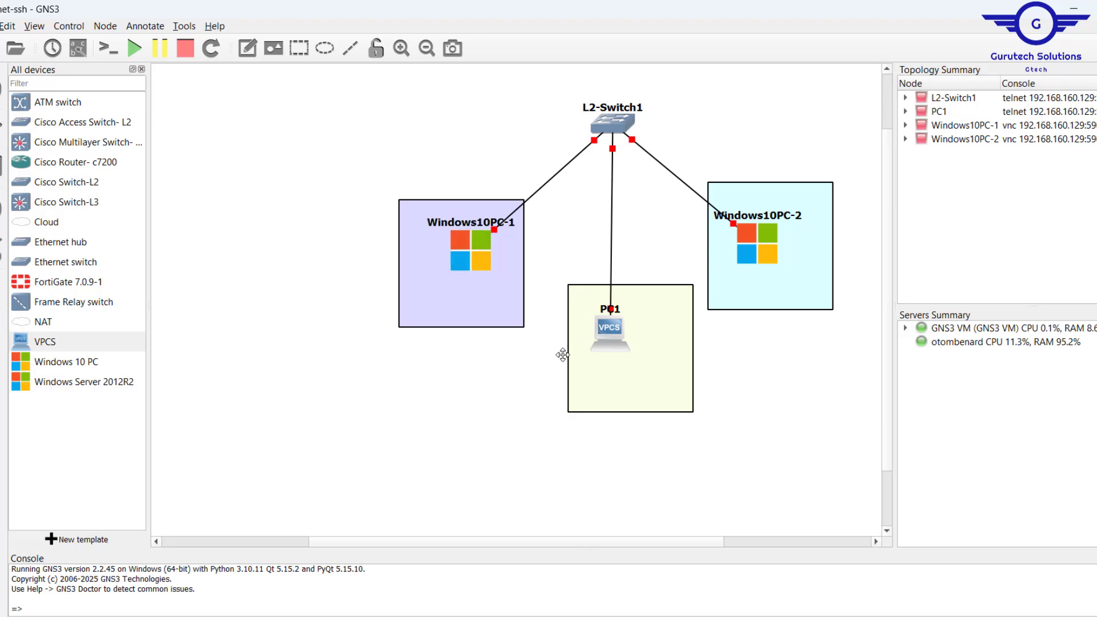
- Highlight the static and Sticky MAC explanations, then scroll to the violation-modes slide
key(alt+Tab)
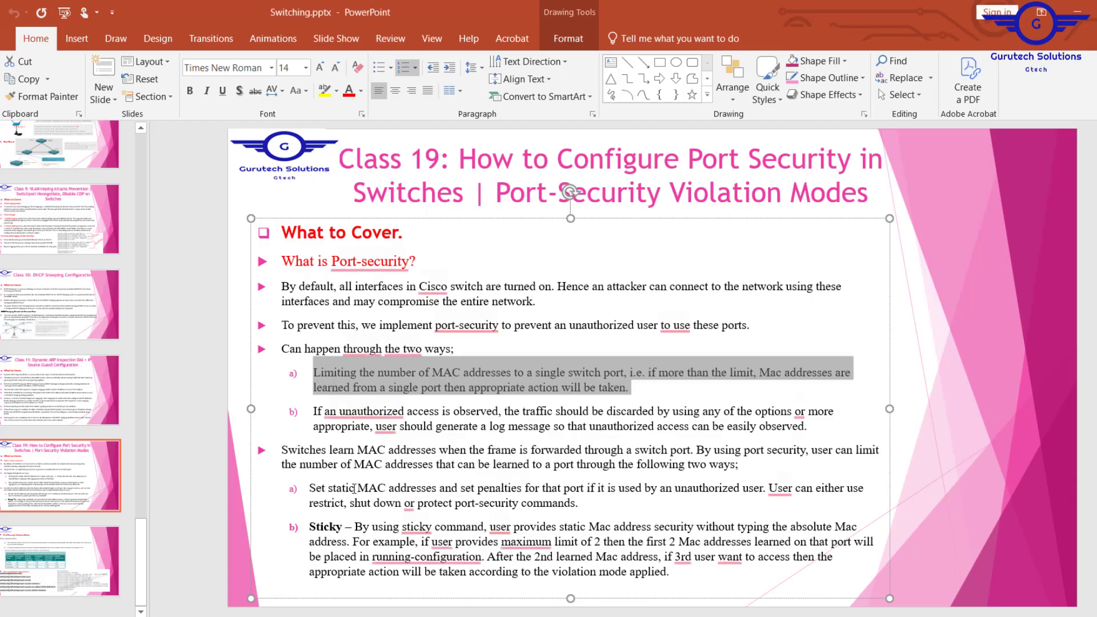
click(310, 485)
drag(310, 486, 721, 571)
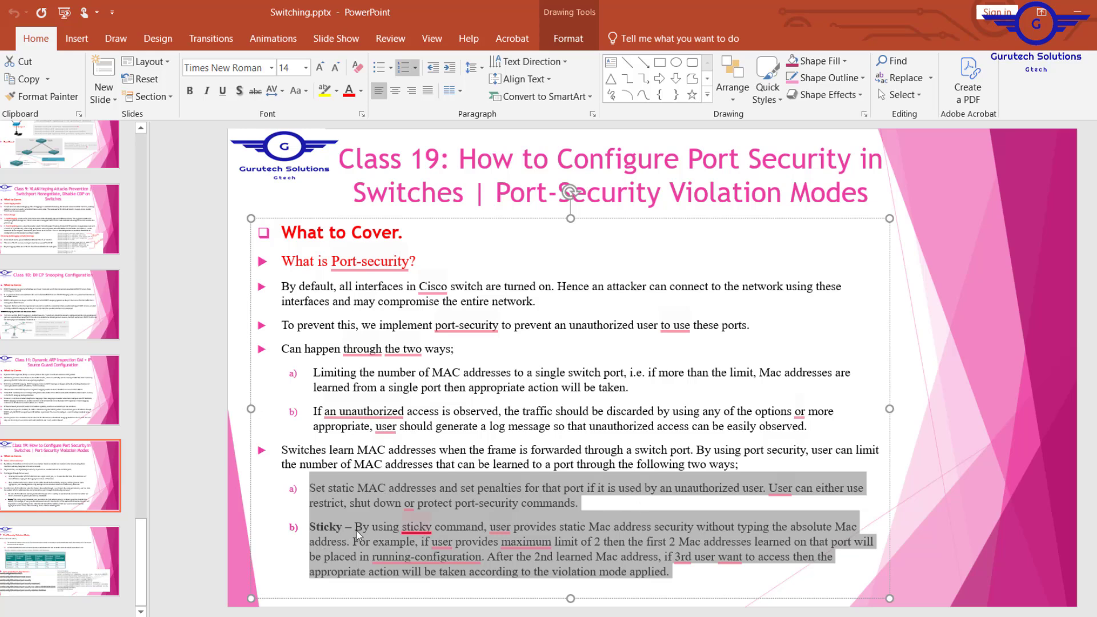
scroll(149, 434, down, 1)
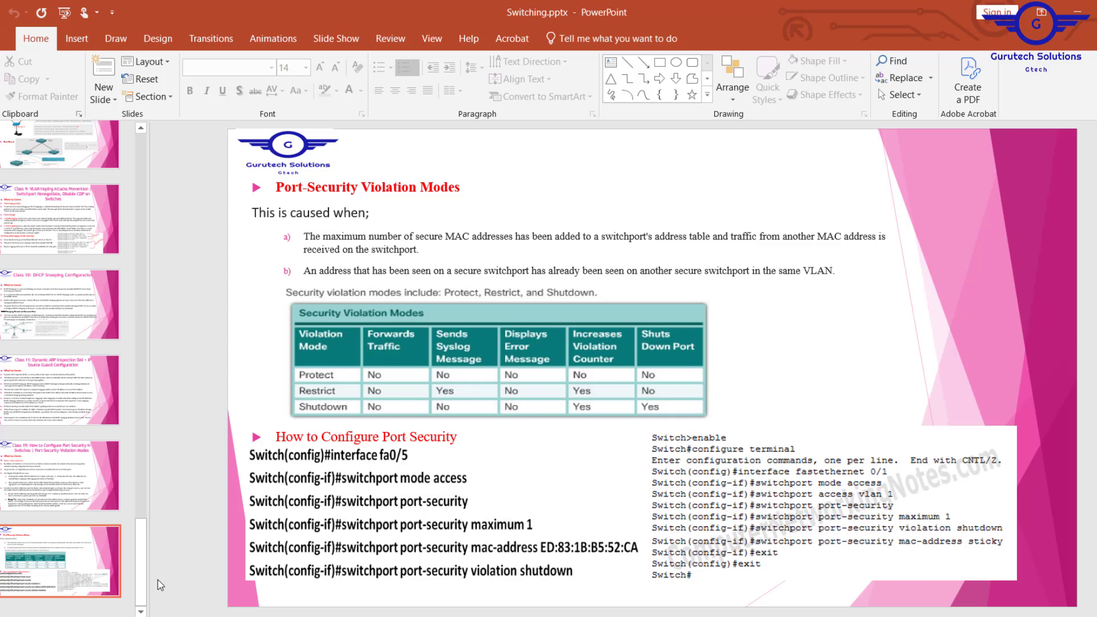
- Select the Port-Security Violation Modes slide thumbnail
click(72, 565)
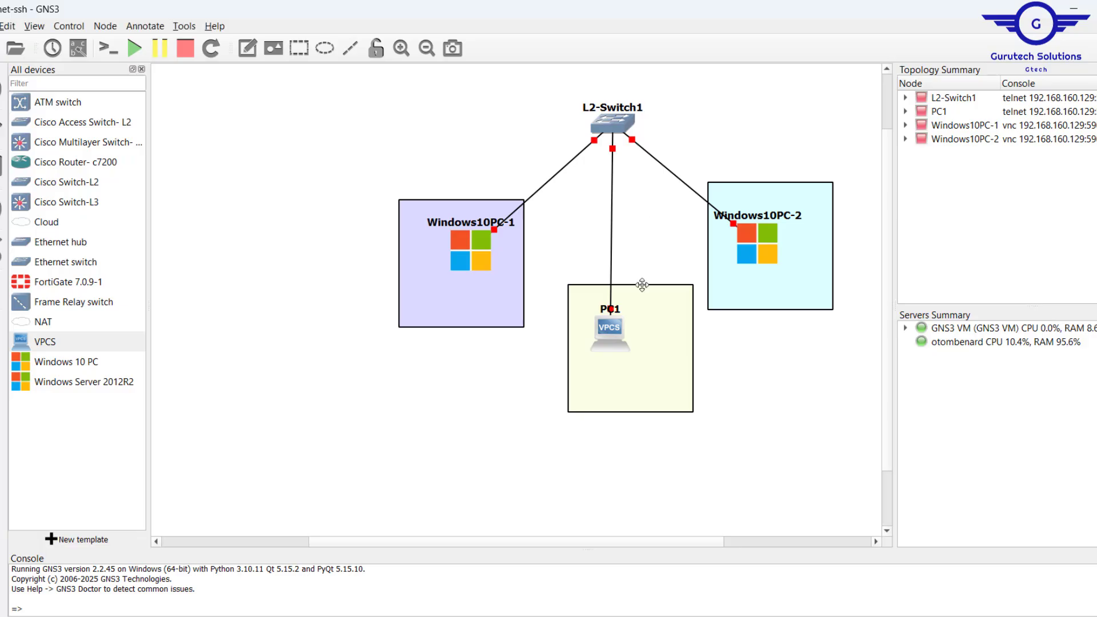
- Select every node and start all the lab devices
key(ctrl+a)
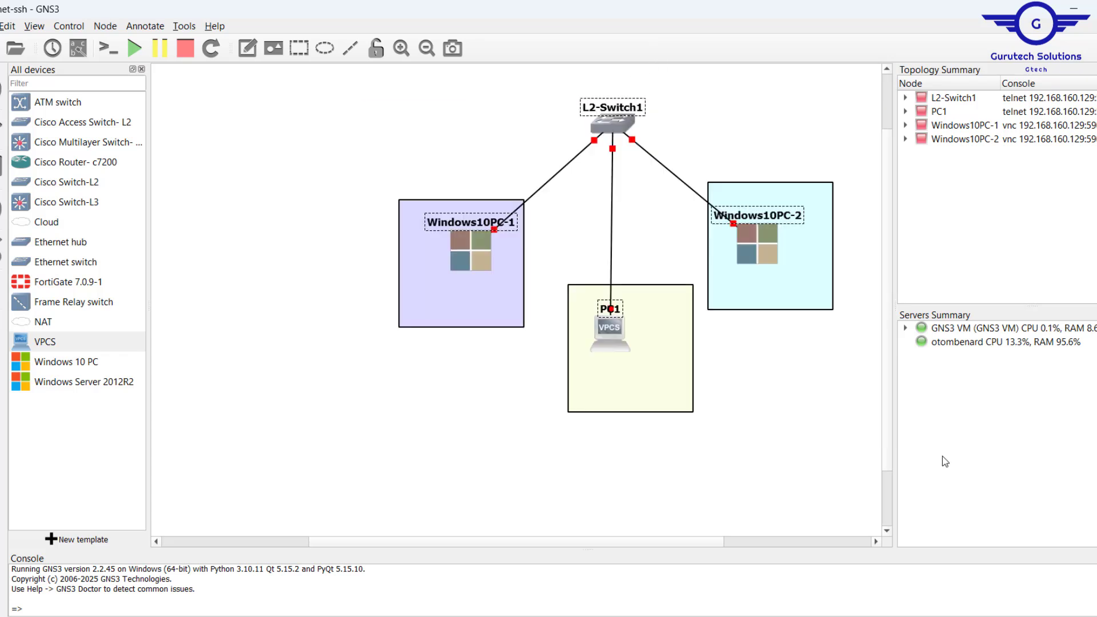
click(130, 52)
click(590, 338)
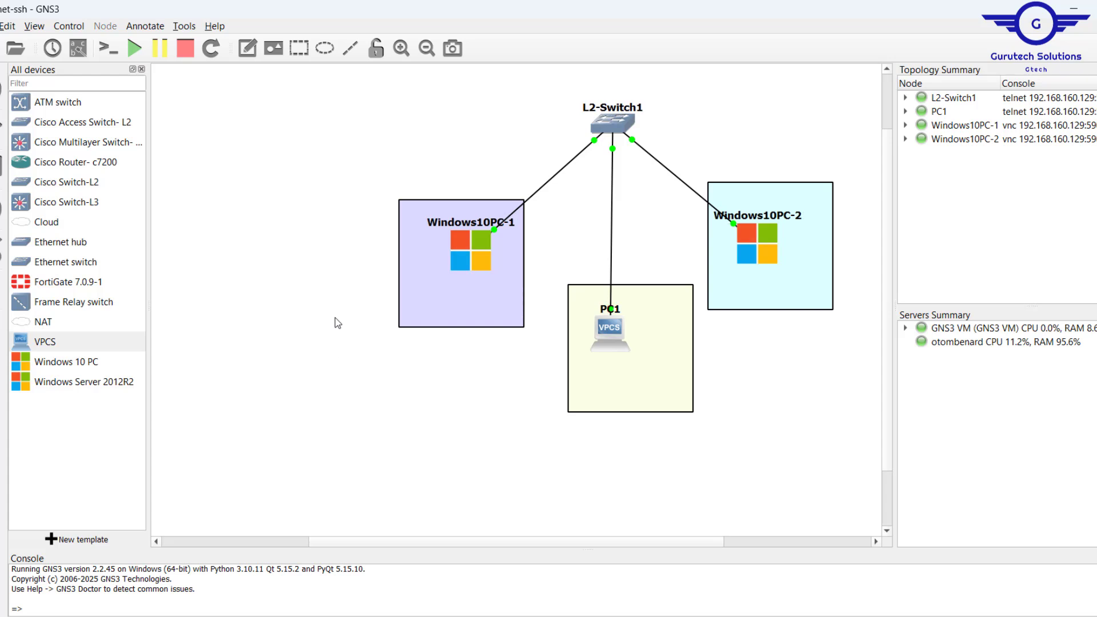
- Stop both Windows 10 PCs, leaving L2-Switch1 and PC1 running
drag(307, 218, 856, 268)
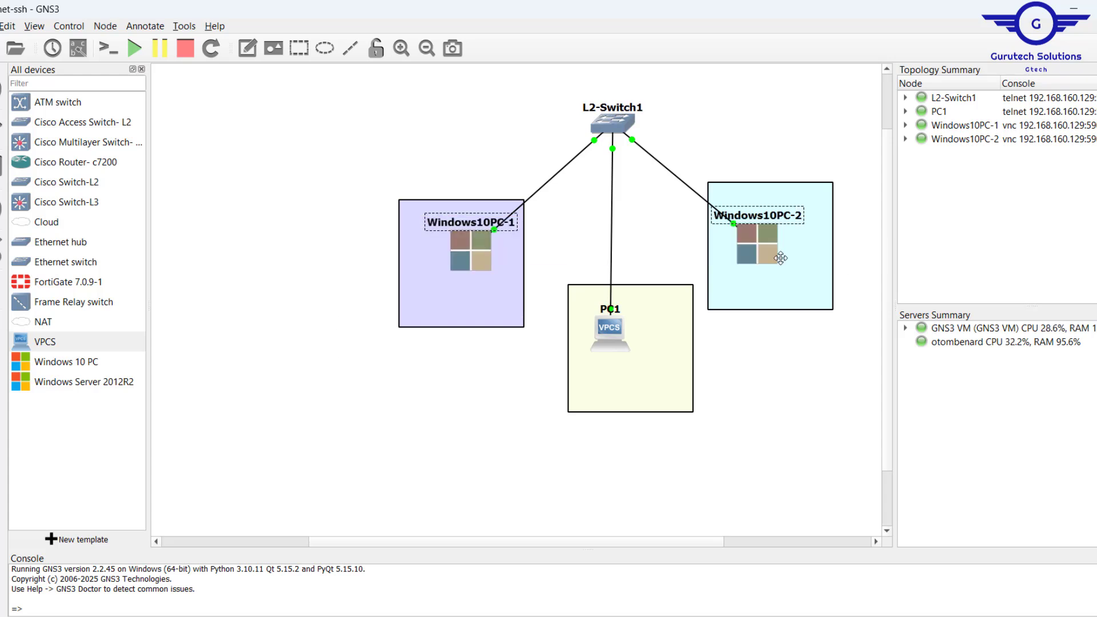
right_click(763, 257)
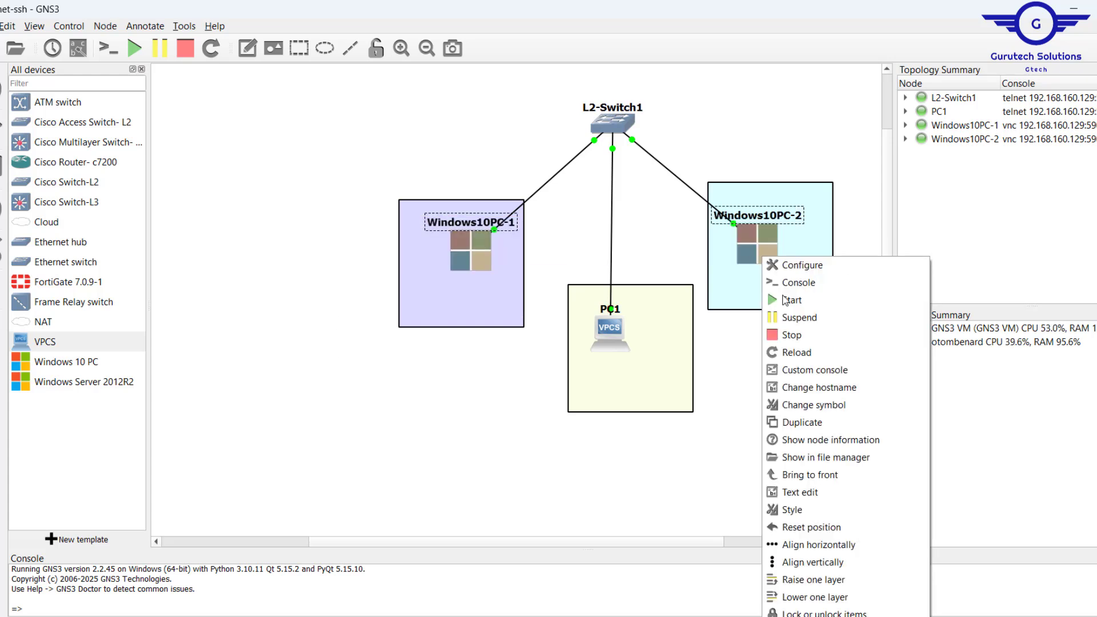
click(795, 334)
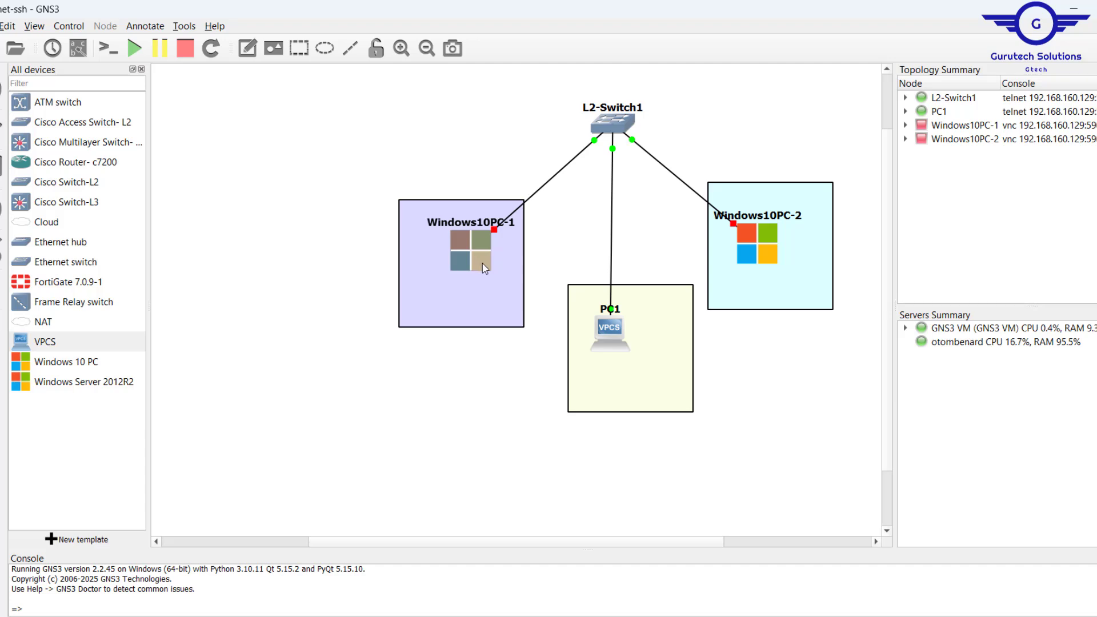
- Open the L2-Switch1 console and move it off the topology drawing
double_click(617, 128)
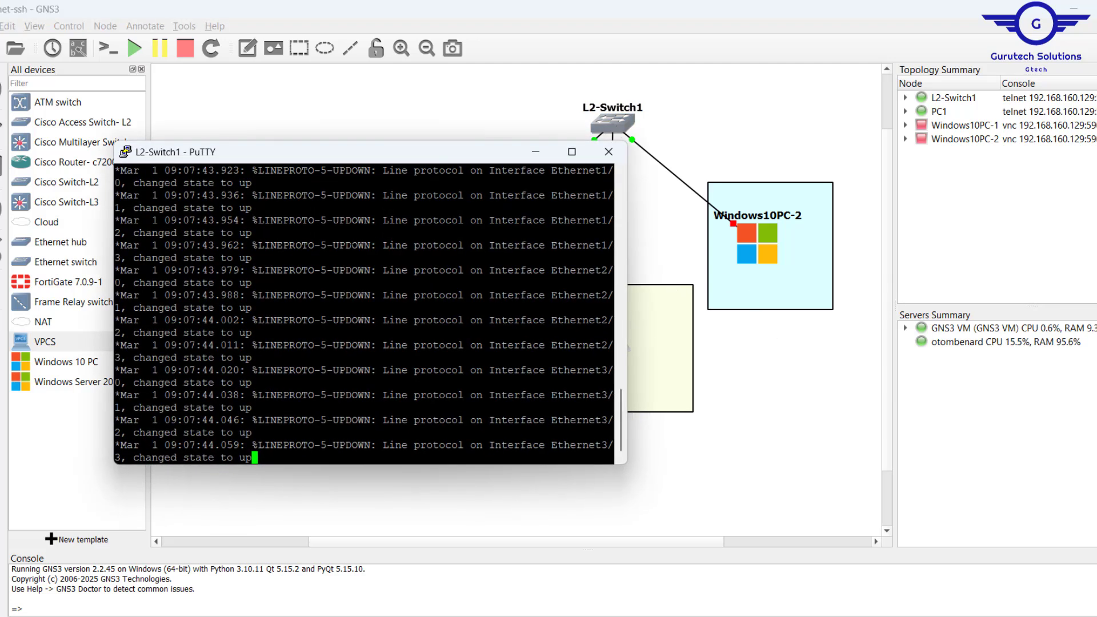
drag(397, 158, 876, 263)
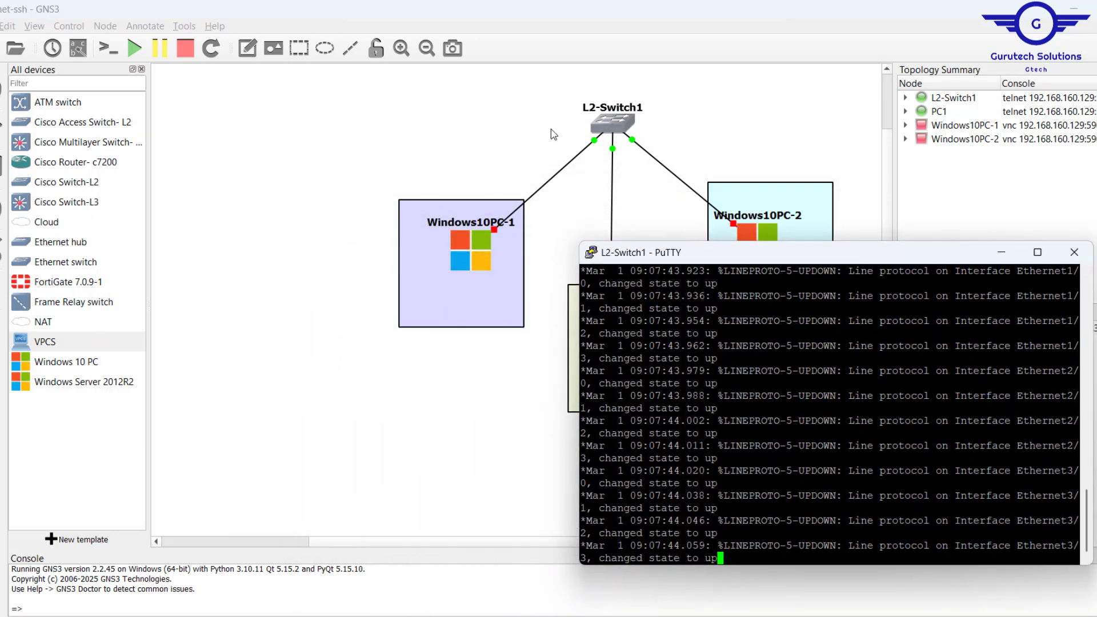
click(588, 171)
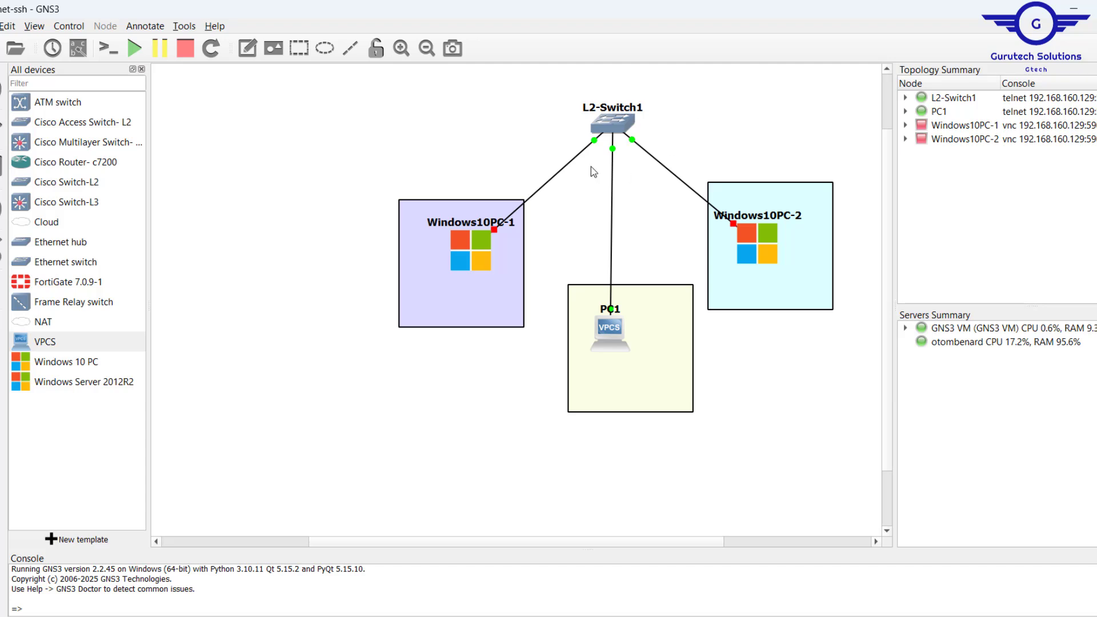
key(alt+Tab)
key(Return)
key(Return)
key(Return)
key(Return)
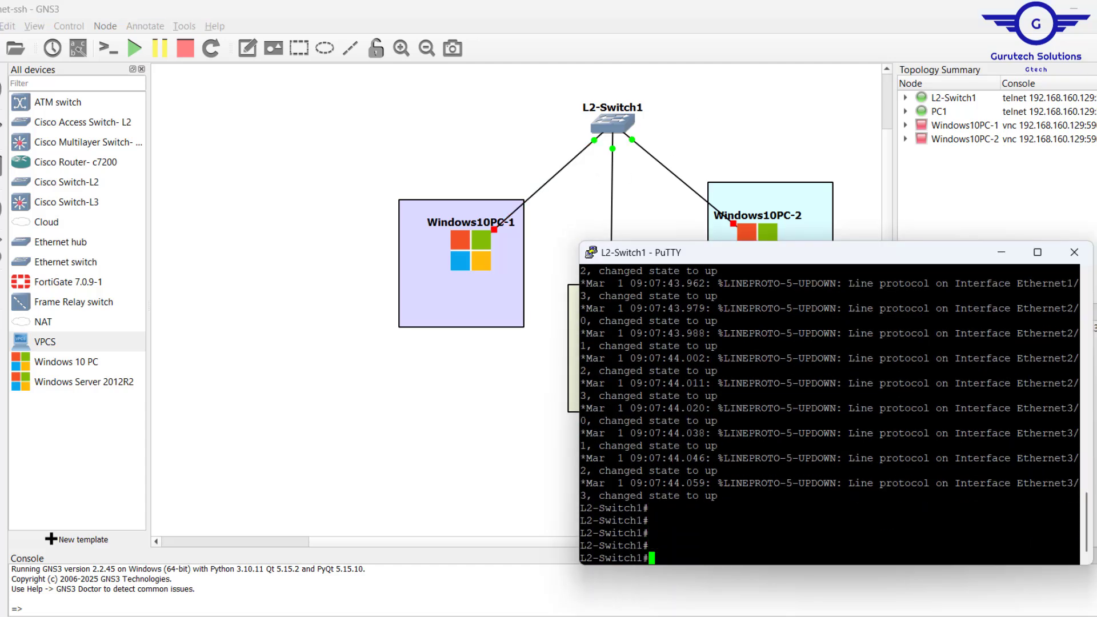
- Enter global configuration with 'conf t' and rename the switch to SW1
text(conf t)
key(Return)
key(Return)
key(Return)
key(Return)
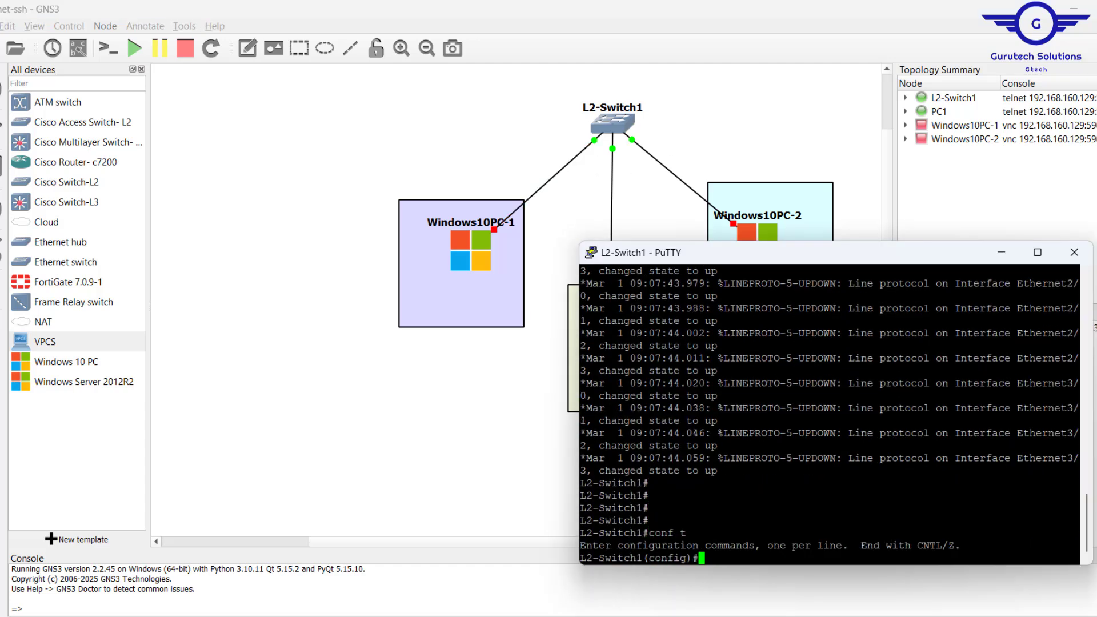
key(Return)
key(Return)
text(hostn)
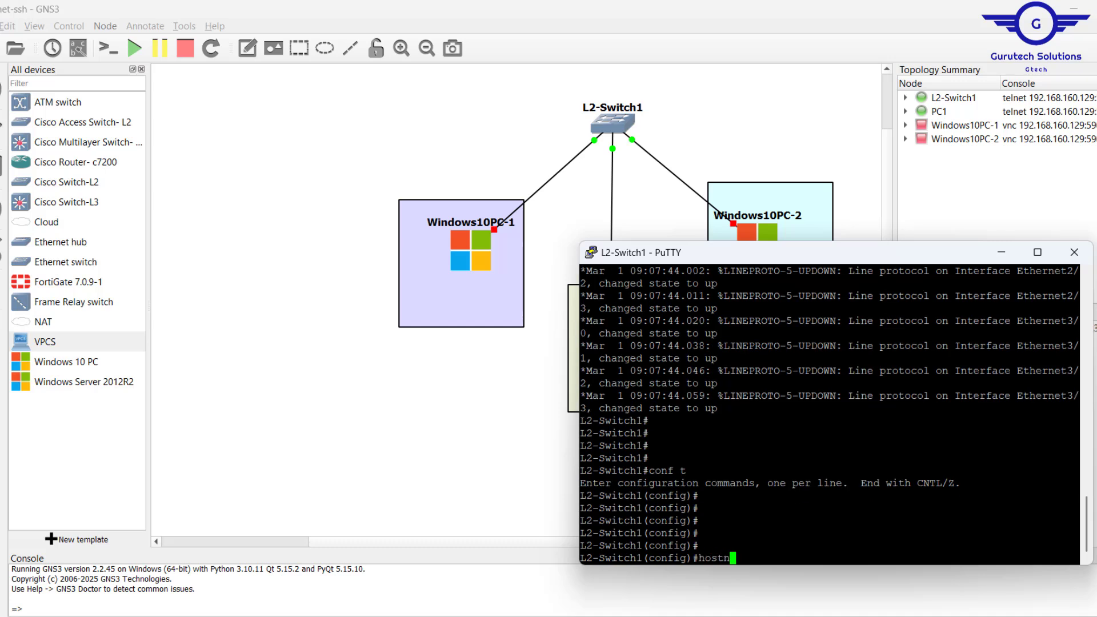
key(Tab)
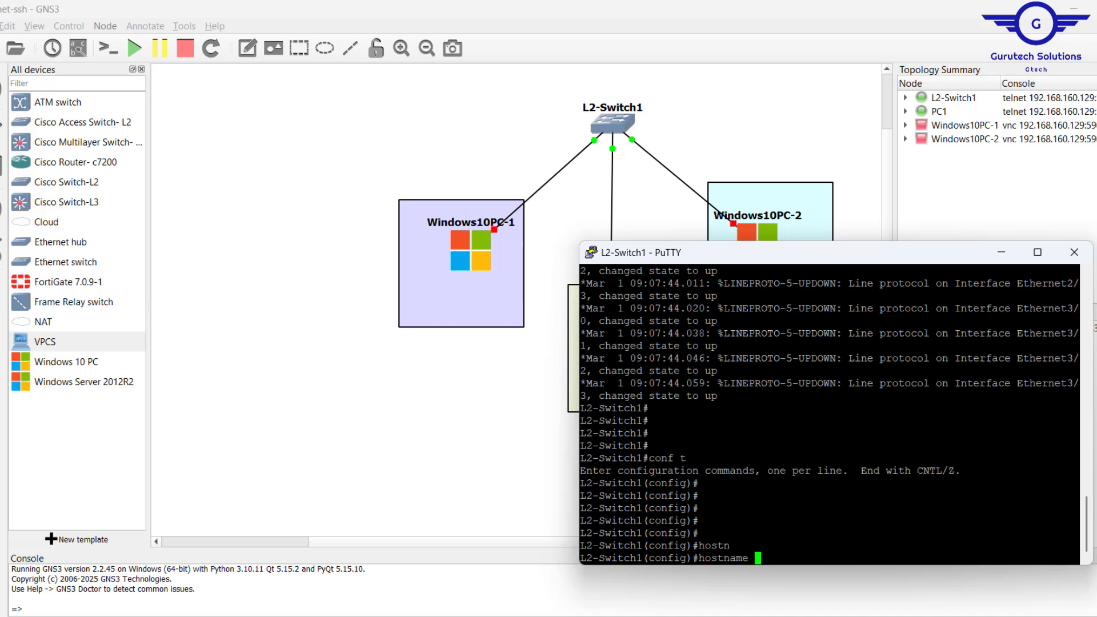
text(SW1)
key(Return)
key(Return)
key(Return)
key(Return)
key(Return)
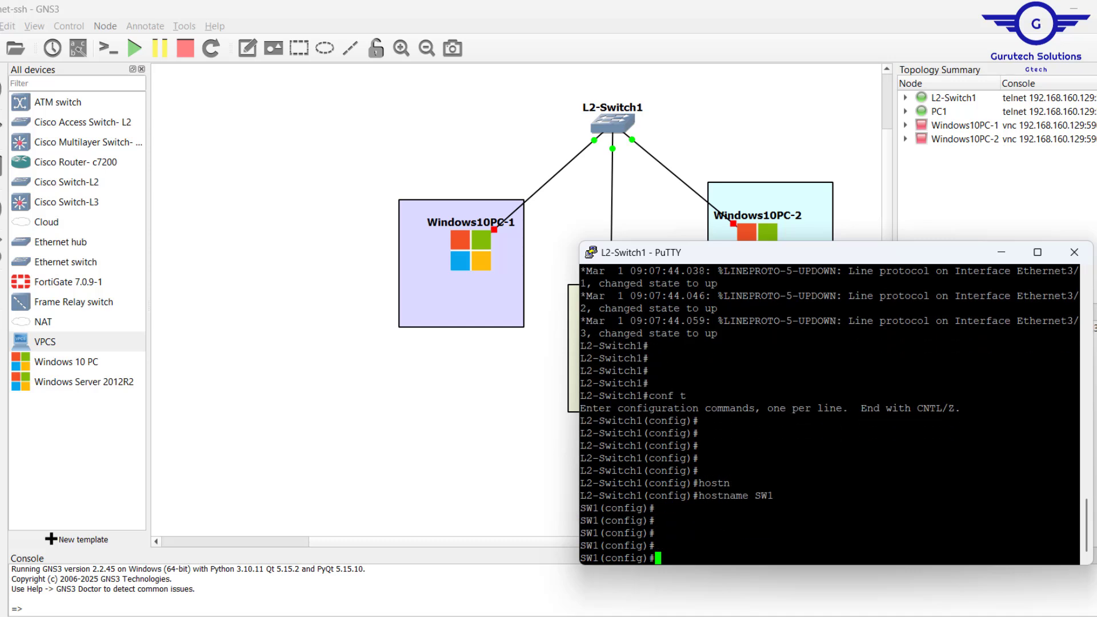
- Enter interface eth0/0 and set it to switchport mode access
text(int eth)
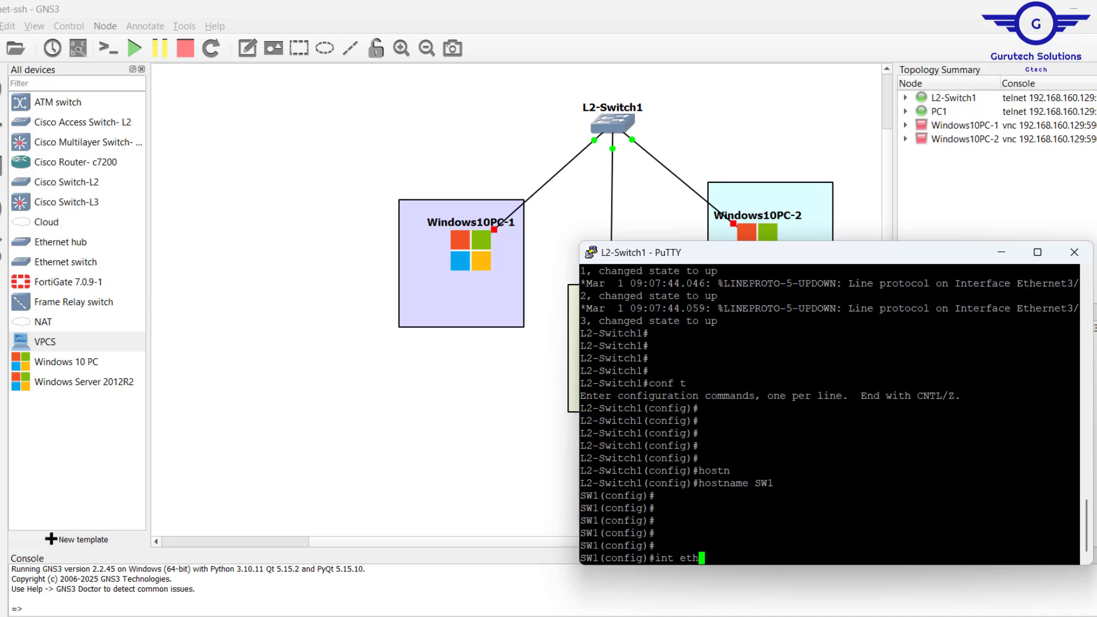
text(0/0)
key(Return)
key(Return)
key(Return)
key(Return)
key(Return)
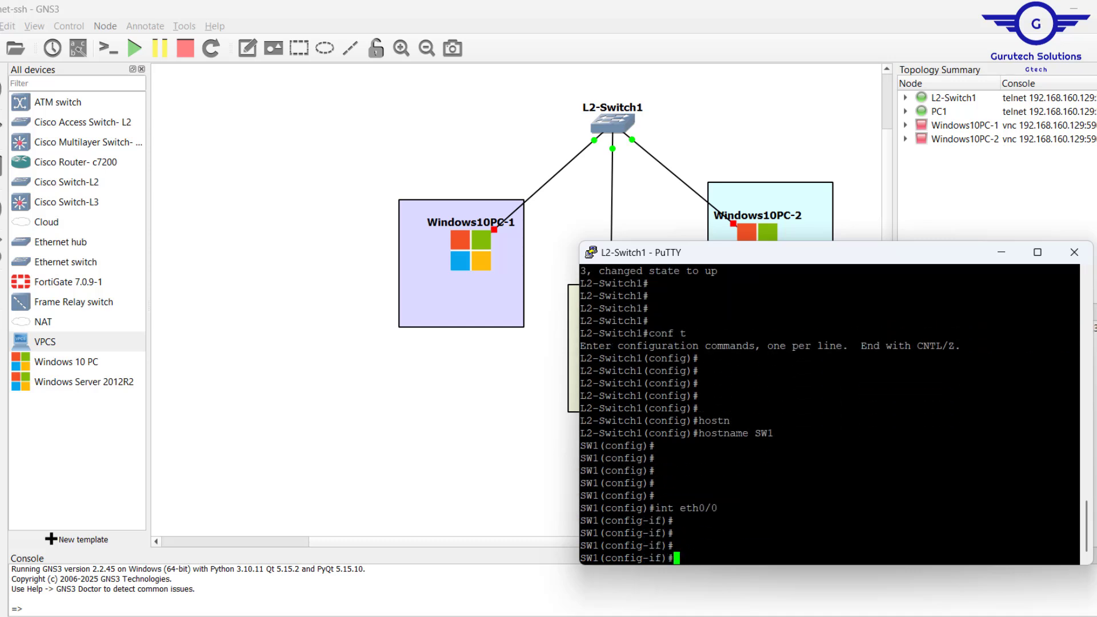
text(swit)
key(Tab)
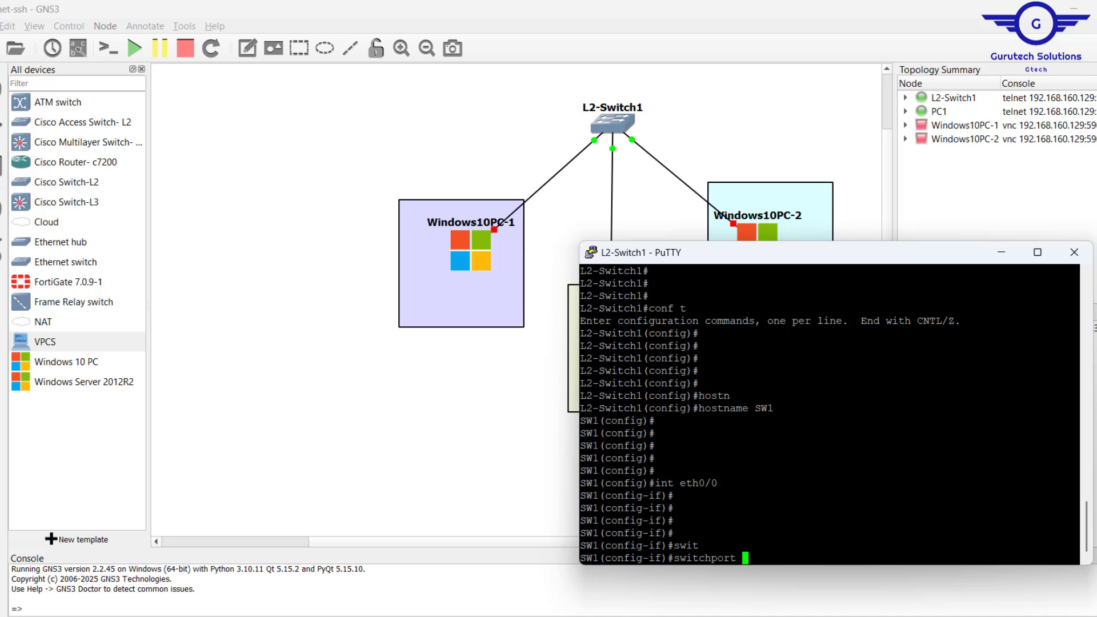
text(a)
key(Tab)
text(cc)
key(Tab)
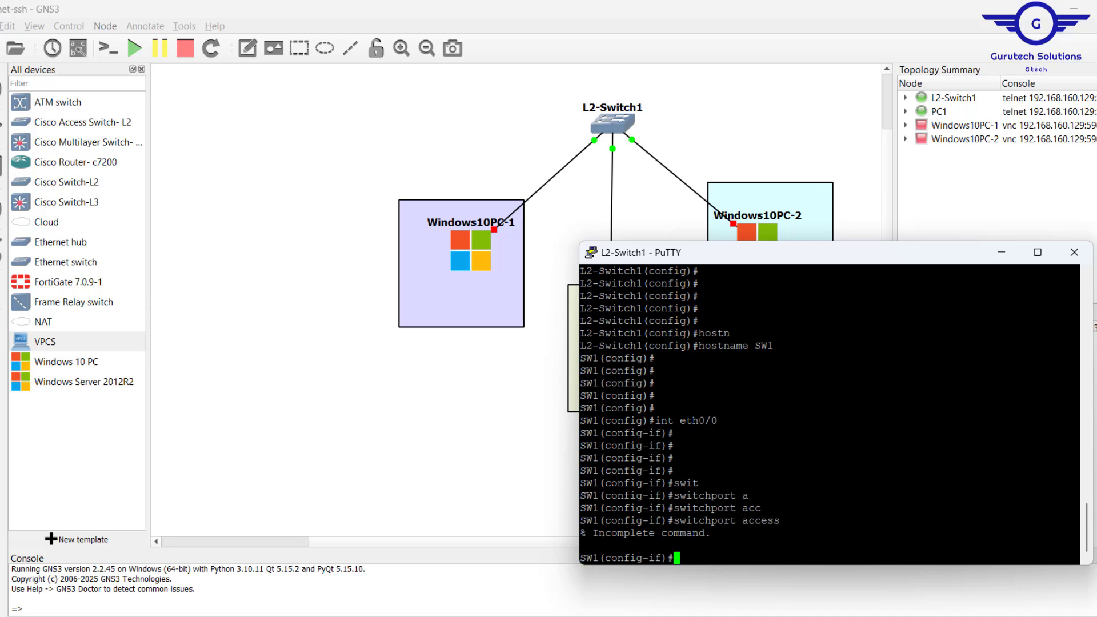
key(Up)
key(Left)
key(Left)
key(Left)
key(Left)
key(Left)
key(Left)
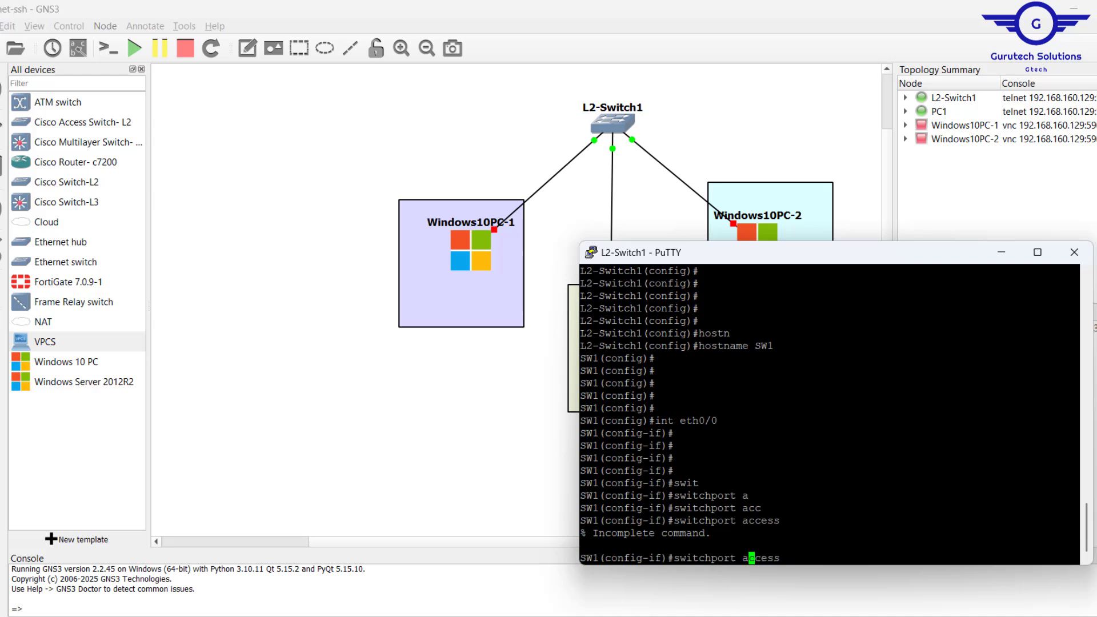
text(mode)
key(Return)
key(Return)
key(Return)
- Enable switchport port-security on eth0/0
text(sw)
key(Tab)
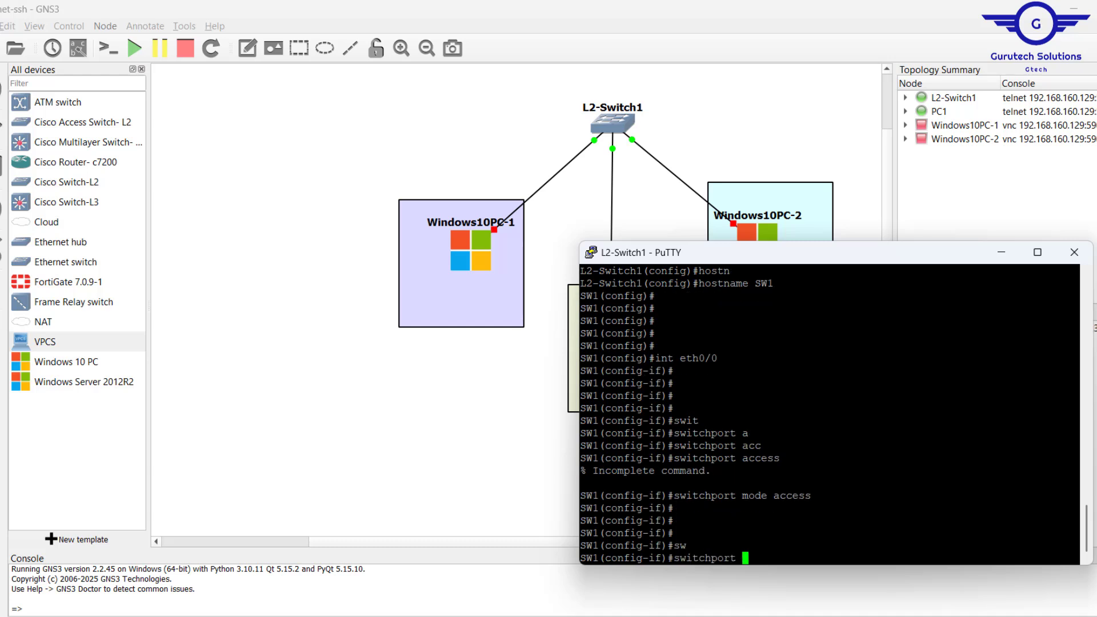
text(poer)
key(Tab)
key(BackSpace)
key(BackSpace)
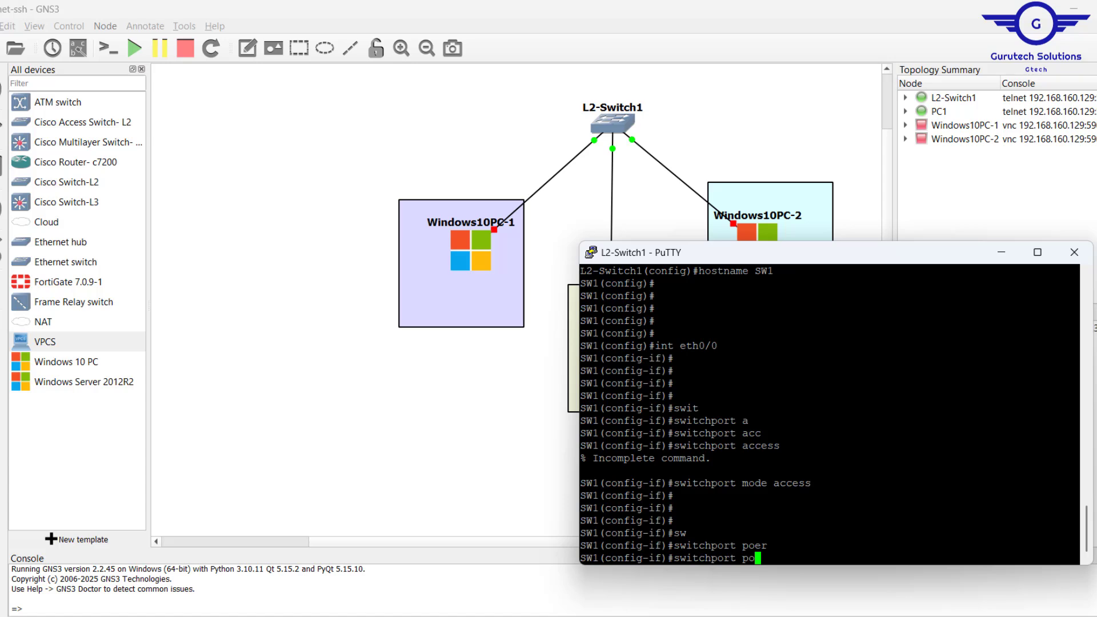
text(rt)
key(Tab)
key(Return)
key(Return)
key(Return)
key(Return)
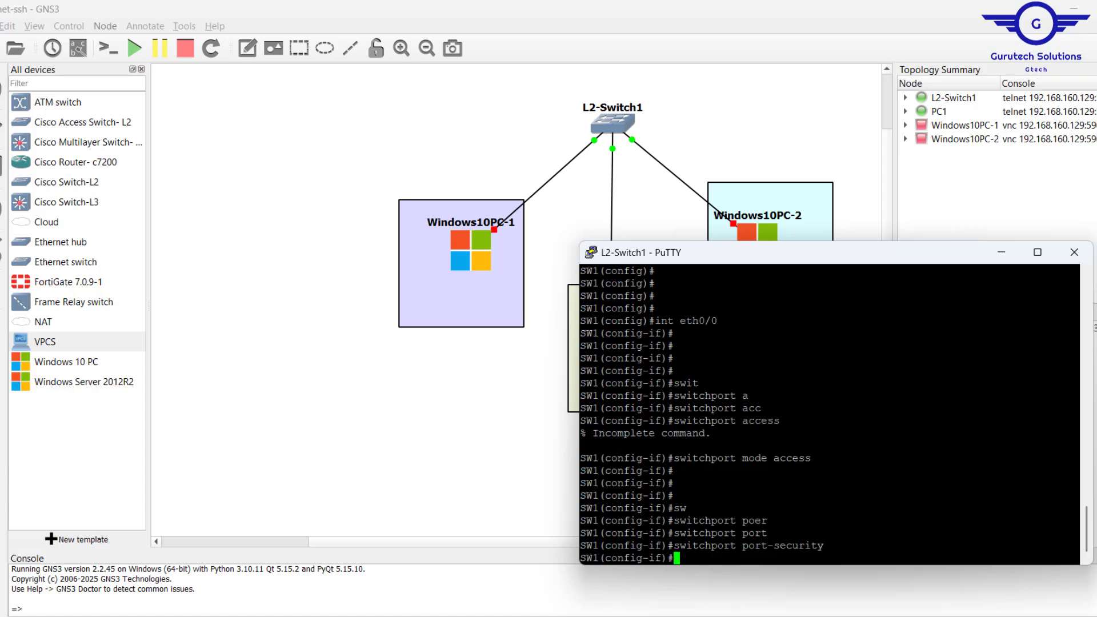
- Limit eth0/0 port security to a maximum of 1 MAC address
text(sw)
key(Tab)
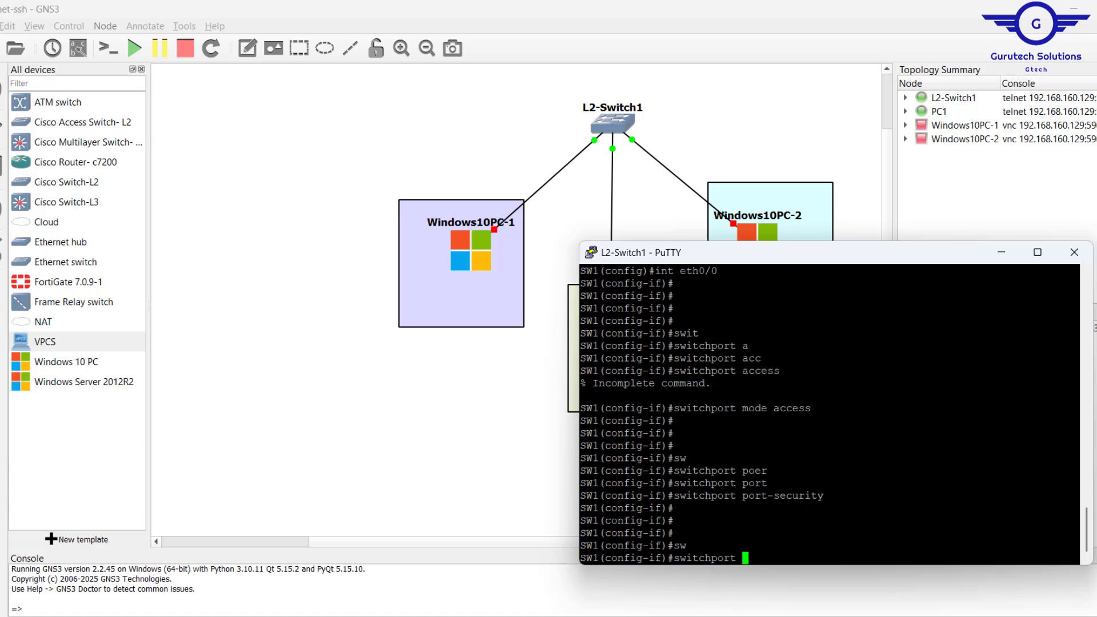
text(poer)
key(Tab)
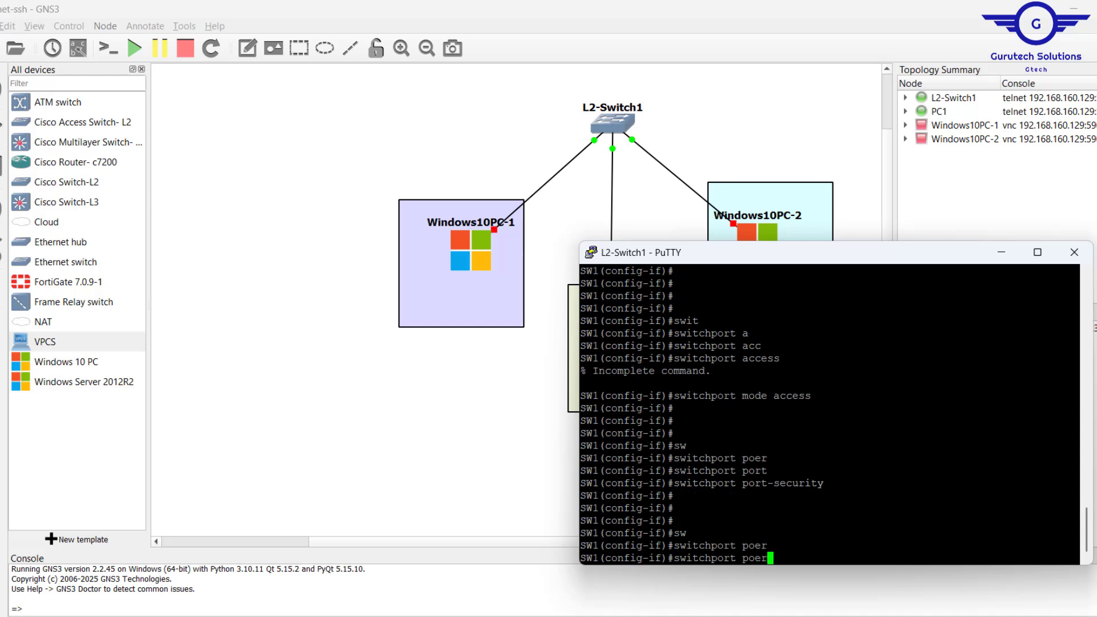
key(BackSpace)
key(BackSpace)
text(rt)
key(Tab)
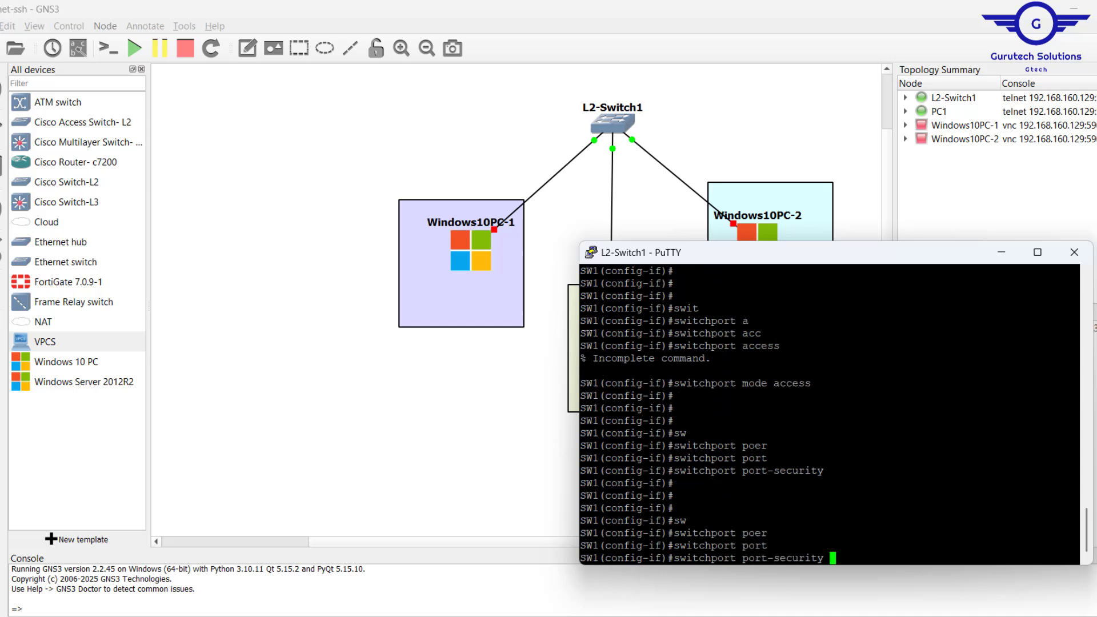
text(ma)
key(Tab)
text(x)
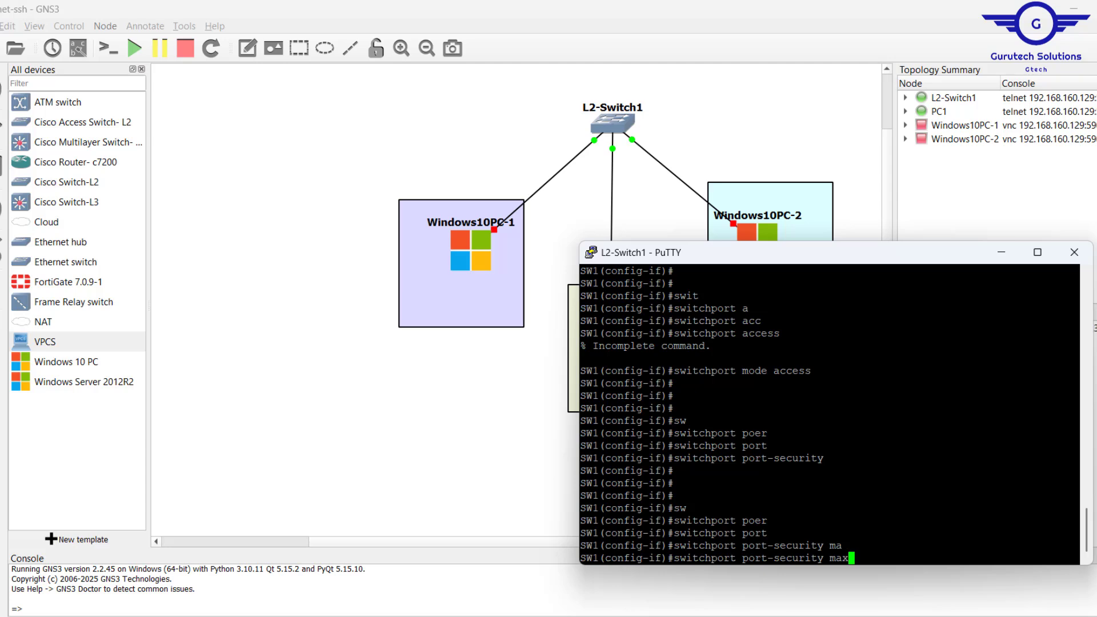
key(Tab)
text(1)
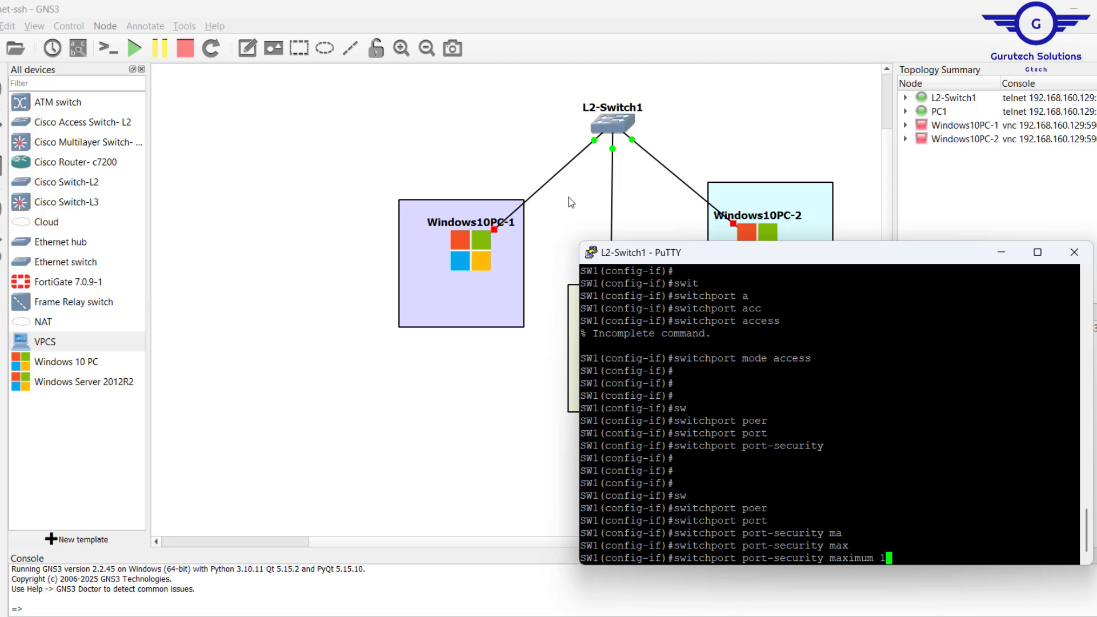
key(Return)
key(Return)
key(Return)
key(Return)
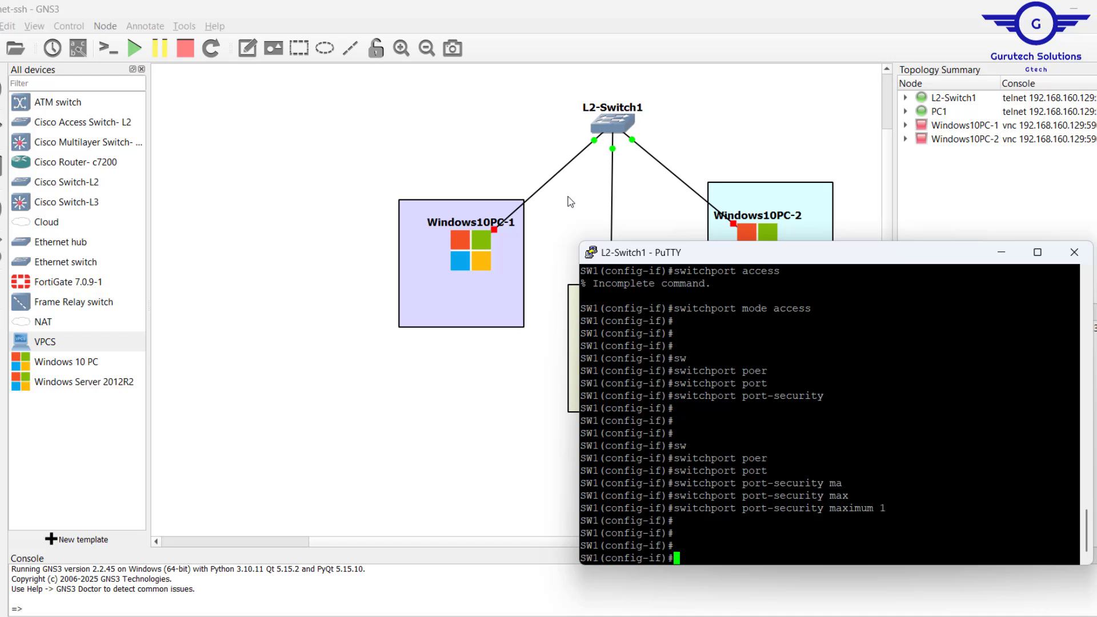
- Enable sticky MAC address learning with 'switchport port-security mac-address sticky'
text(swit)
key(Tab)
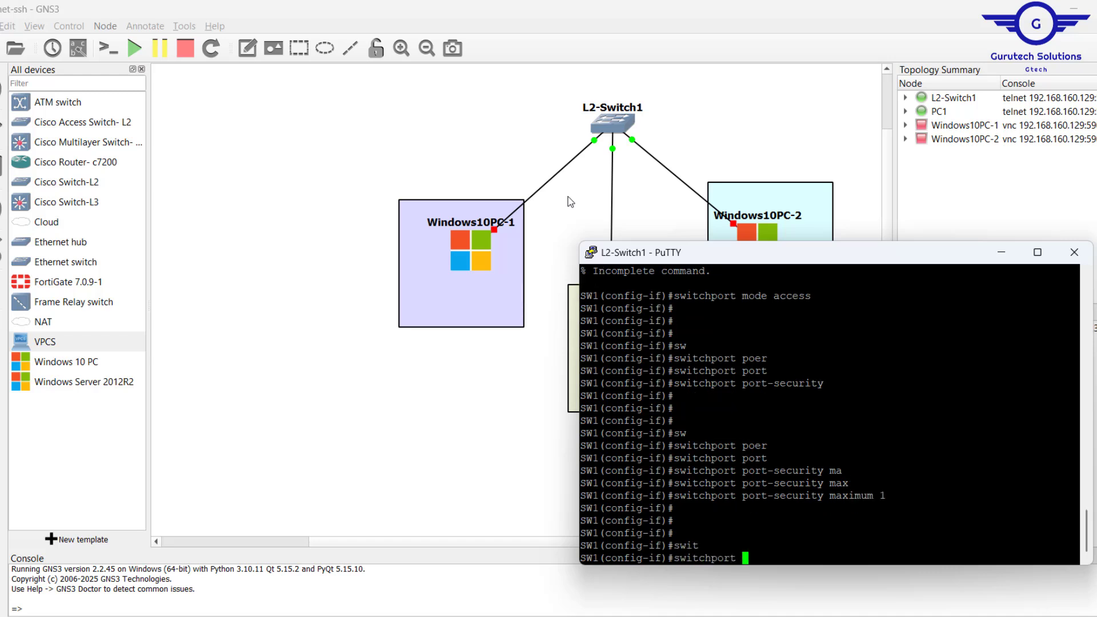
text(port)
key(Tab)
text(ma)
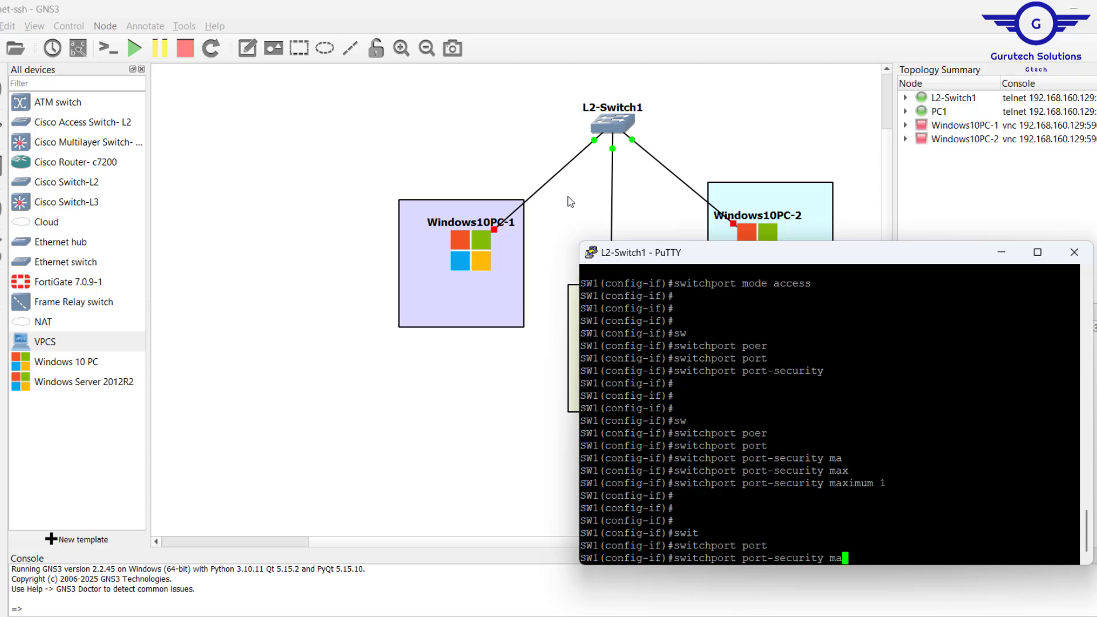
key(Tab)
text(c)
key(Tab)
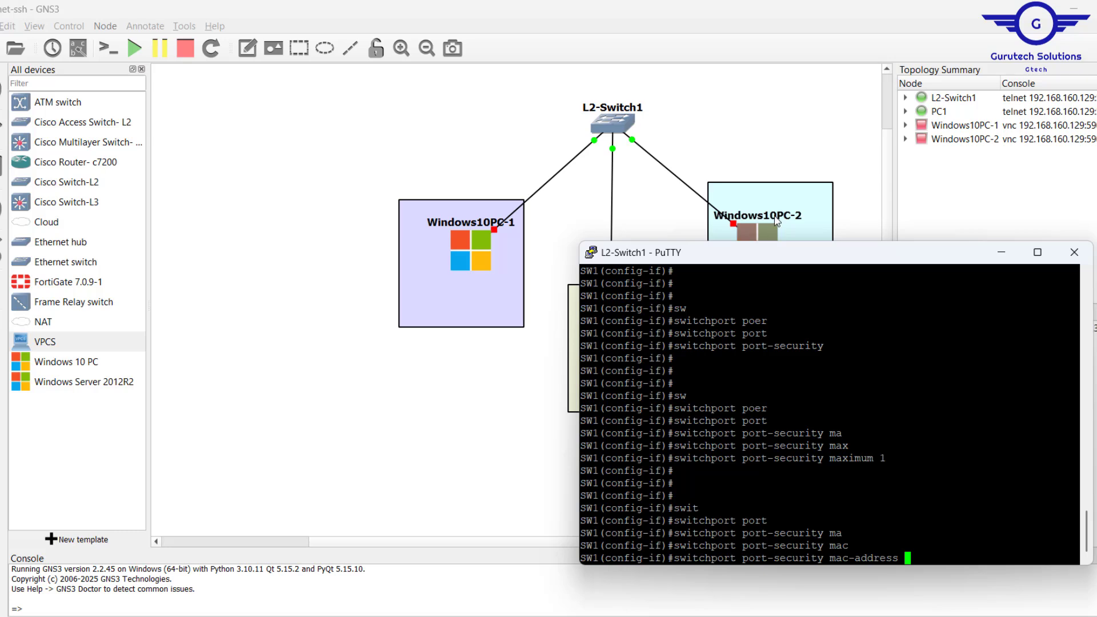
text(sticky)
key(Return)
key(Return)
key(Return)
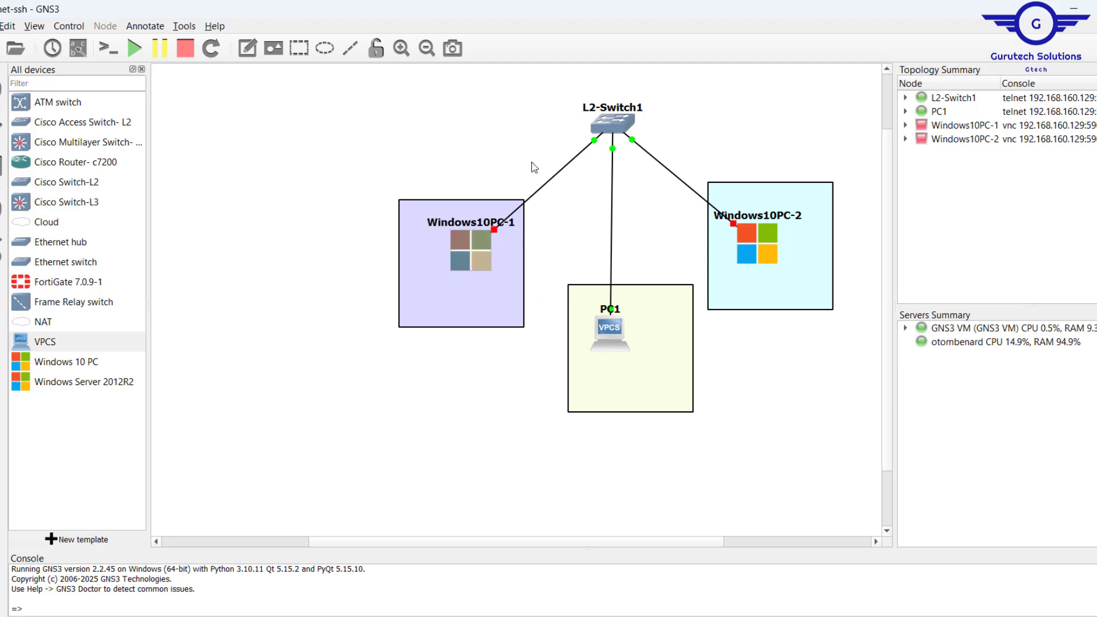
- Select the L2-Switch1 node on the GNS3 canvas
click(611, 130)
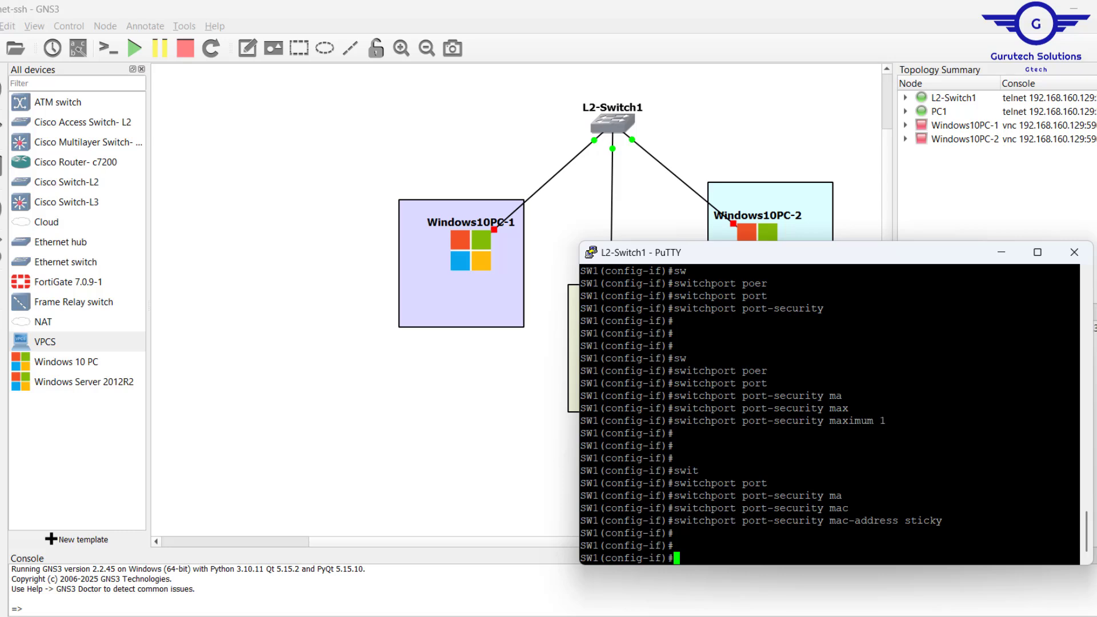
- Set eth0/0's port-security violation mode to protect, then exit to global configuration
text(w)
key(BackSpace)
text(swit)
key(Tab)
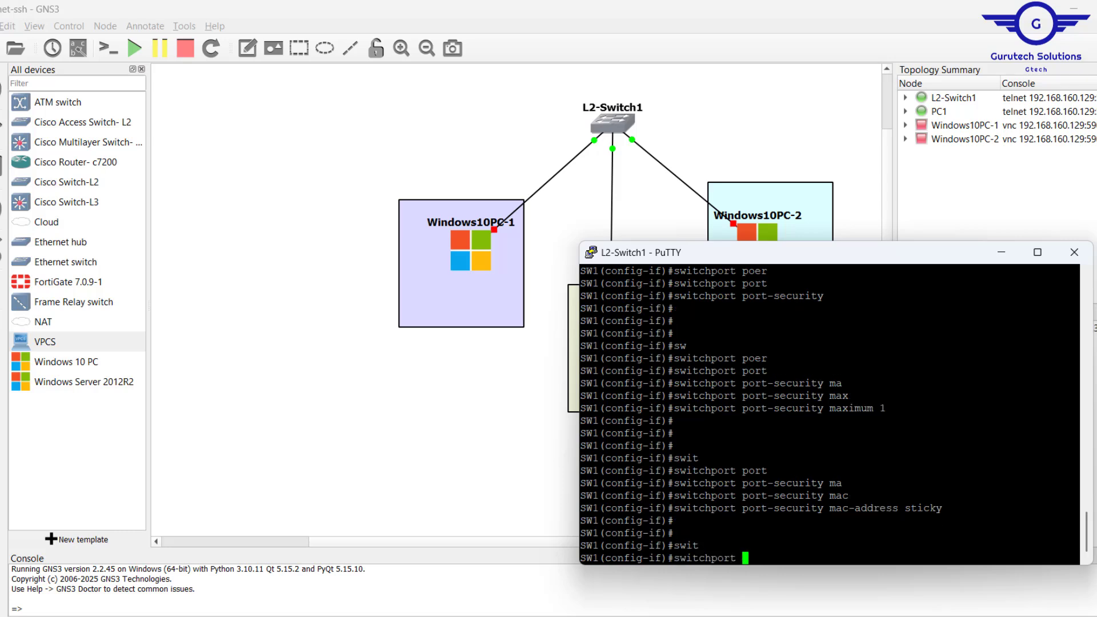
text(port)
key(Tab)
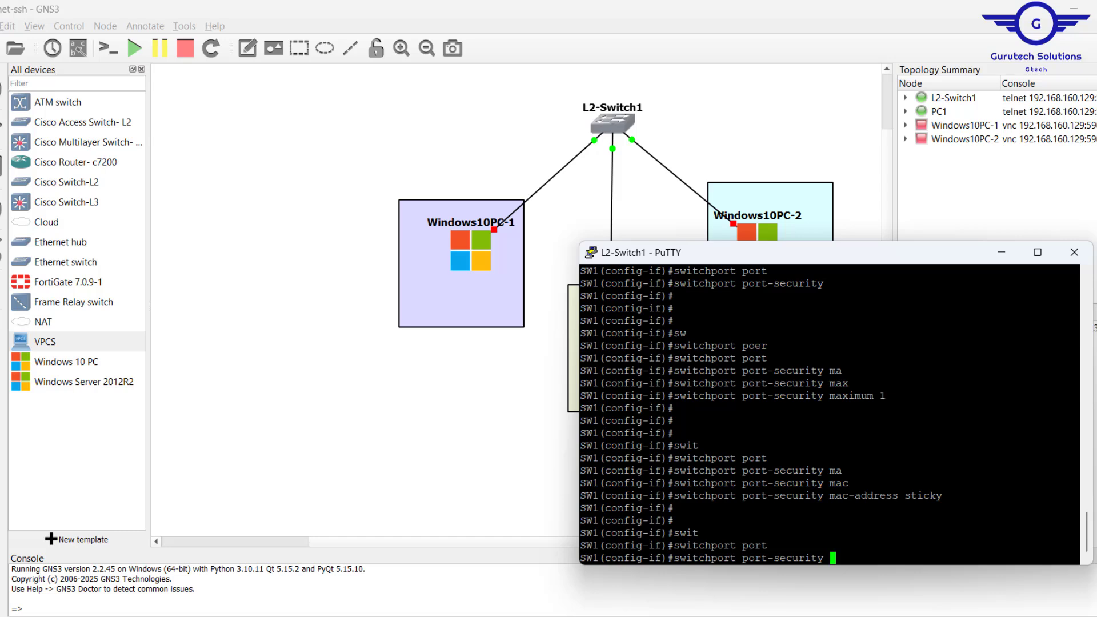
text(v)
key(Tab)
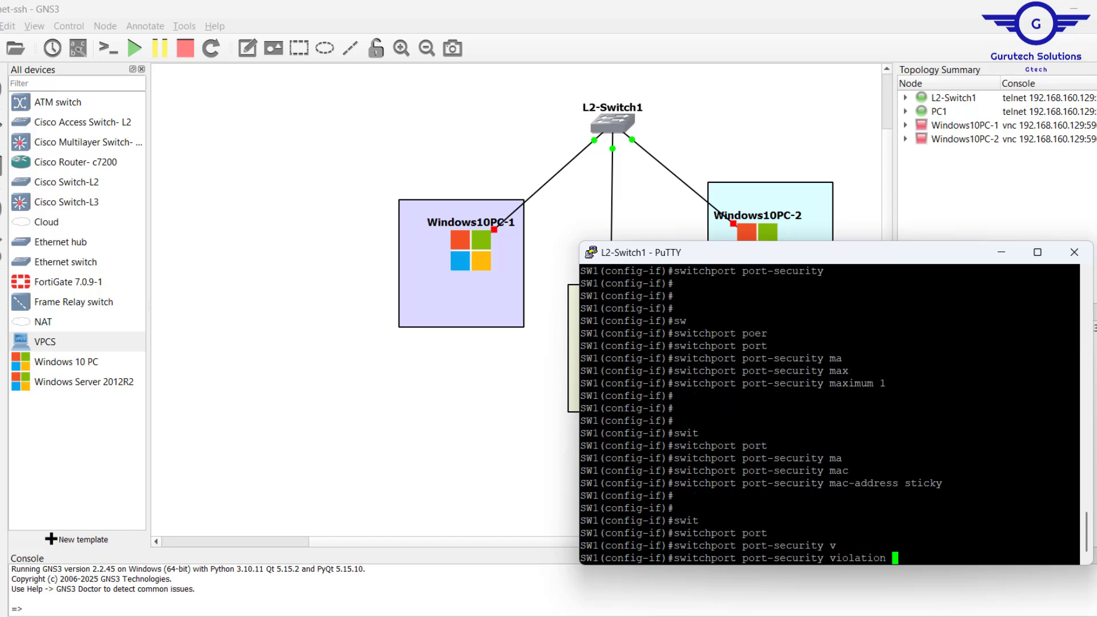
text(shut)
drag(970, 485, 681, 337)
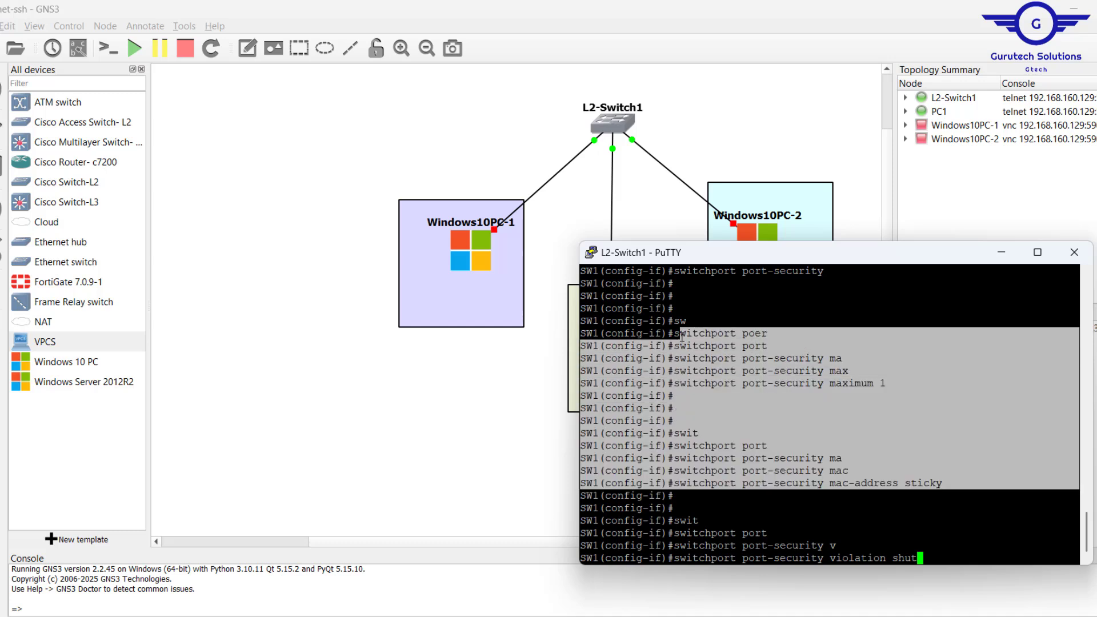
click(872, 477)
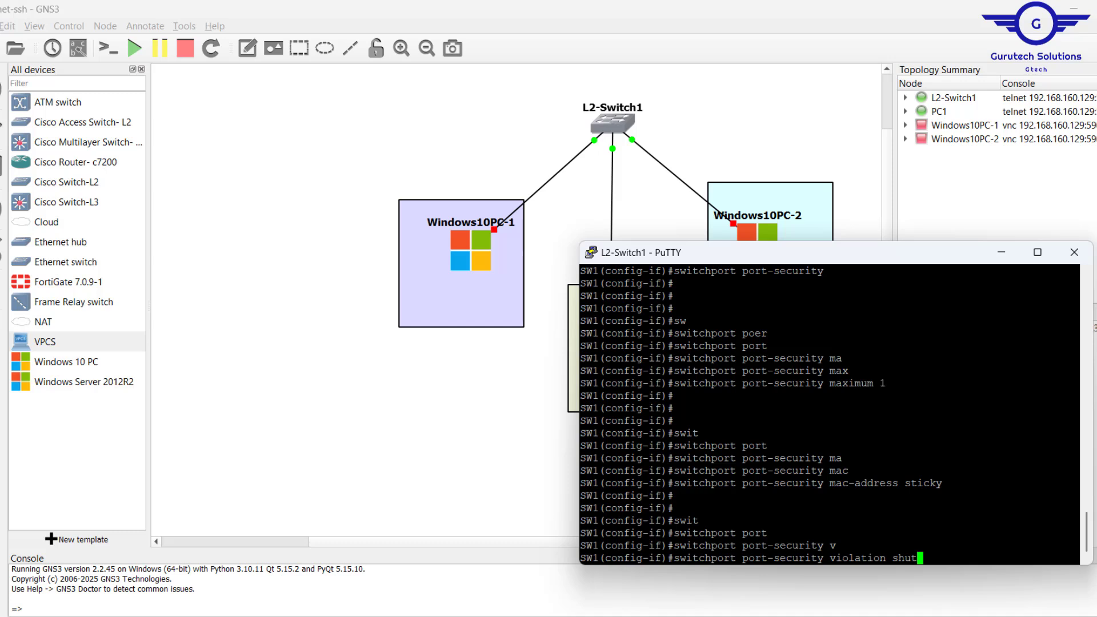
key(BackSpace)
key(BackSpace)
key(BackSpace)
key(BackSpace)
text(prot)
key(Tab)
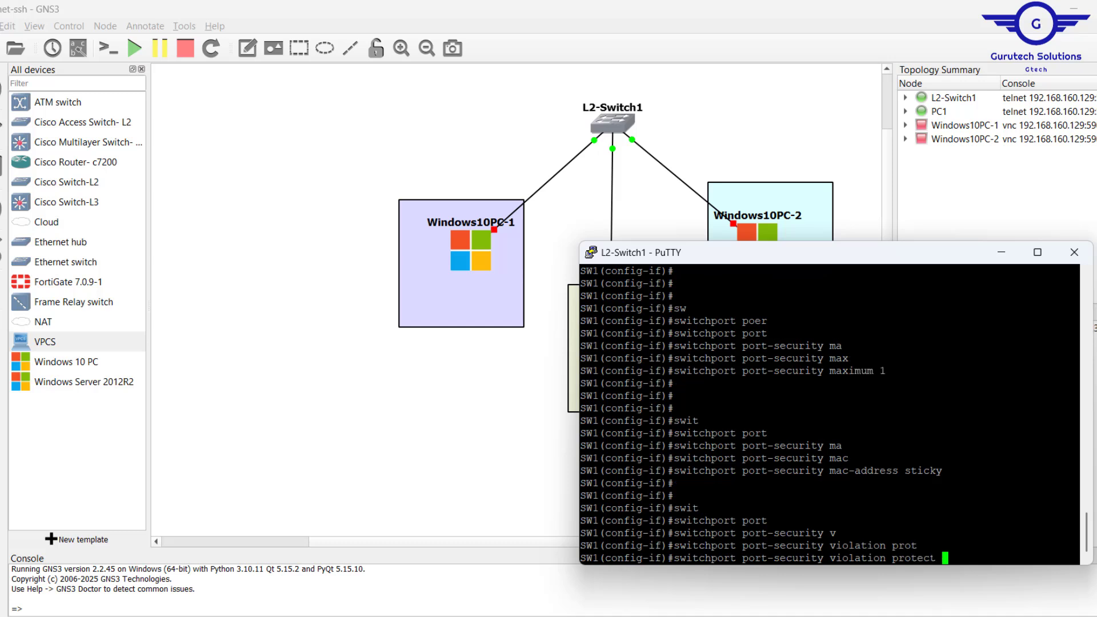
key(Return)
text(exit)
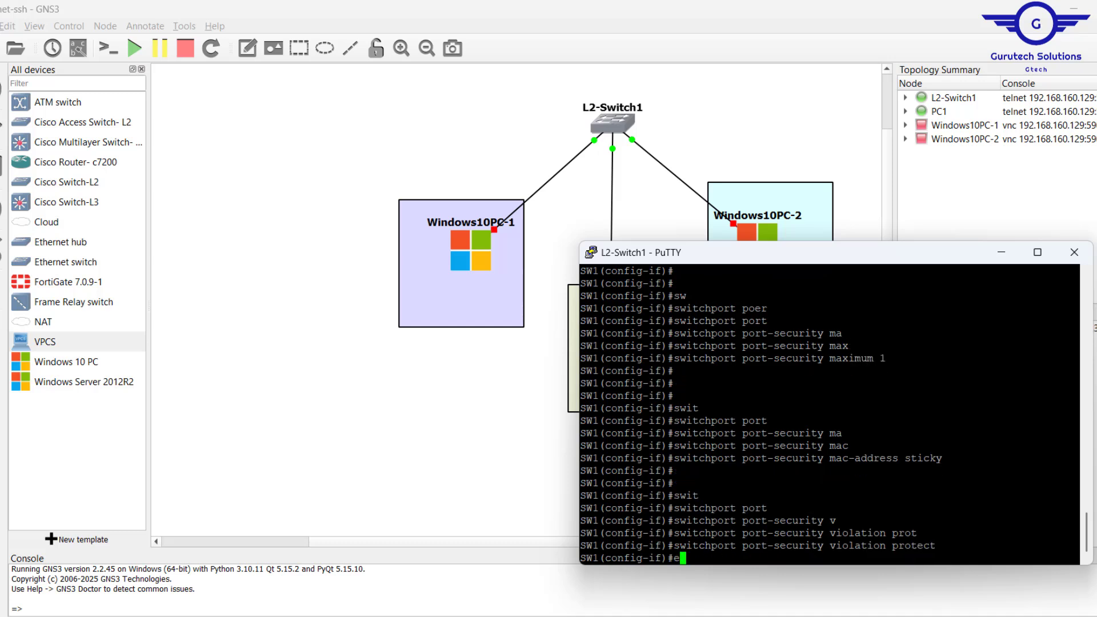
key(Return)
key(Return)
key(Return)
key(Return)
key(Return)
key(Return)
key(Return)
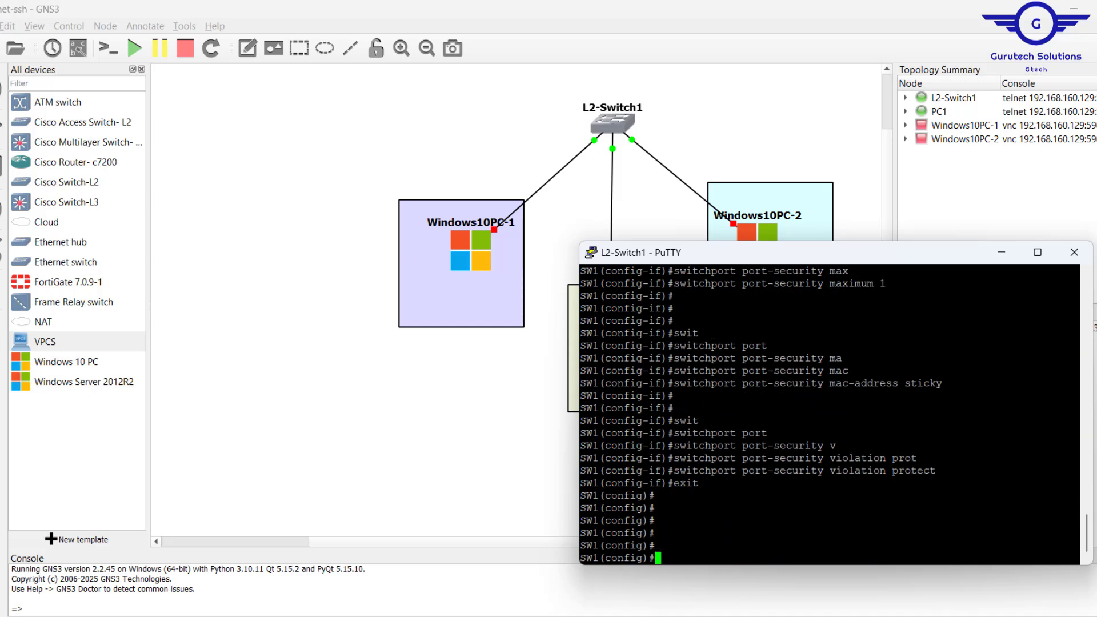
- Check the nodes and switch–PC1 link in the topology, then open the L2-Switch1 console
click(488, 393)
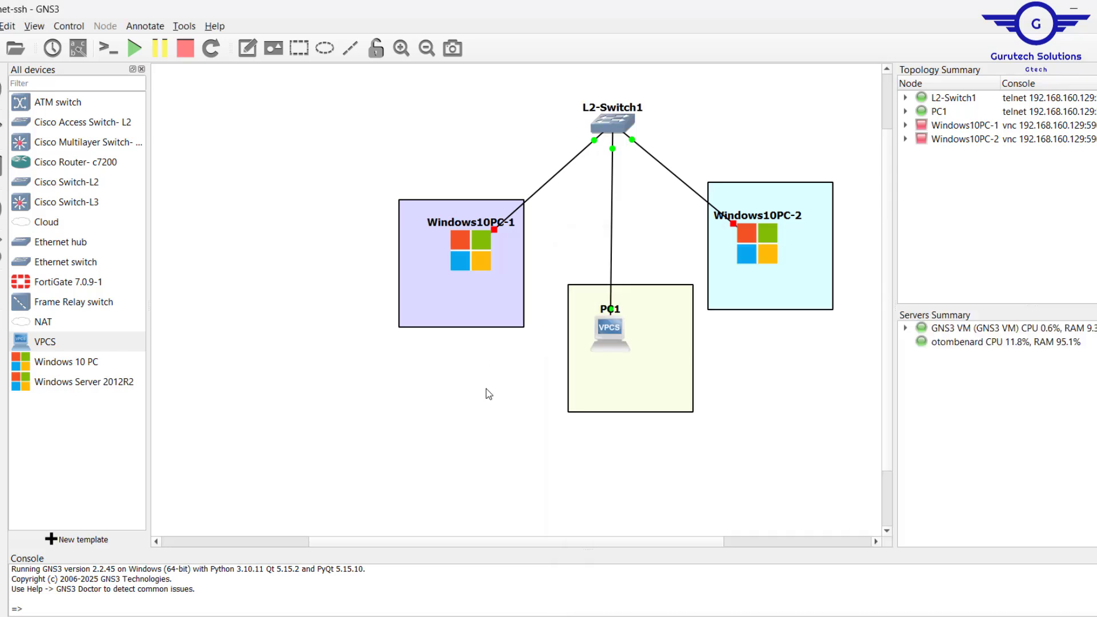
drag(486, 390, 612, 148)
click(615, 150)
click(615, 152)
click(613, 127)
double_click(612, 127)
- Recall earlier commands from history to reuse the 'int eth0/0' command
key(Return)
key(Return)
key(Return)
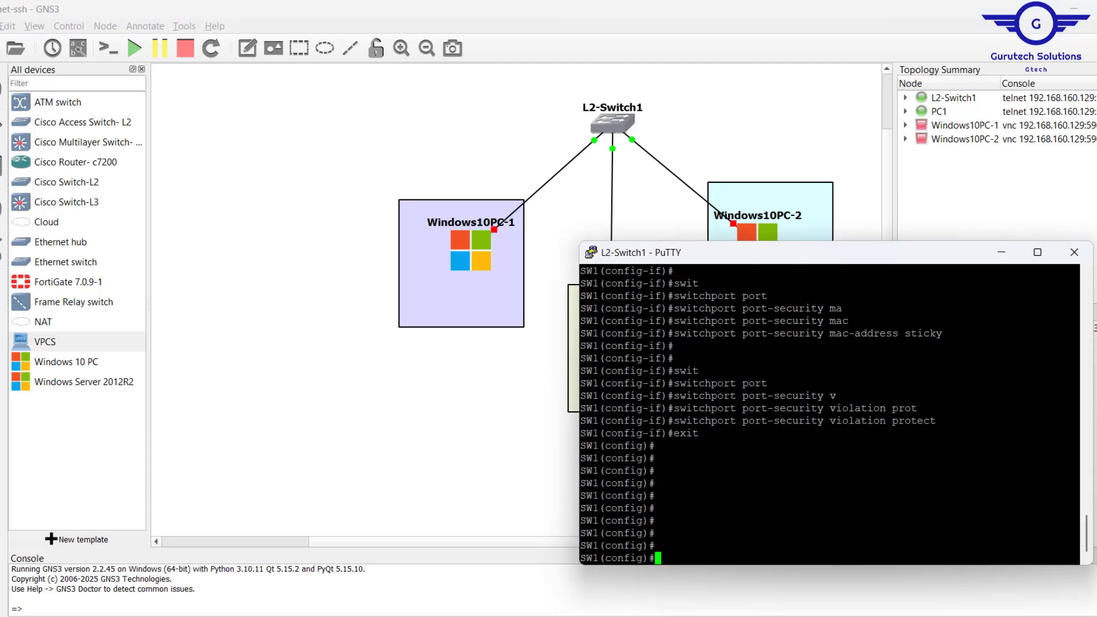
key(Up)
key(Up)
key(BackSpace)
key(BackSpace)
key(BackSpace)
key(BackSpace)
key(BackSpace)
key(BackSpace)
key(BackSpace)
key(BackSpace)
key(BackSpace)
key(BackSpace)
key(BackSpace)
key(BackSpace)
key(BackSpace)
key(BackSpace)
key(BackSpace)
key(BackSpace)
key(BackSpace)
key(BackSpace)
key(BackSpace)
key(BackSpace)
text(access)
key(Up)
key(Up)
key(Up)
- Enter interface eth0/1 and make it an access port
key(BackSpace)
text(1)
key(Return)
key(Return)
key(Return)
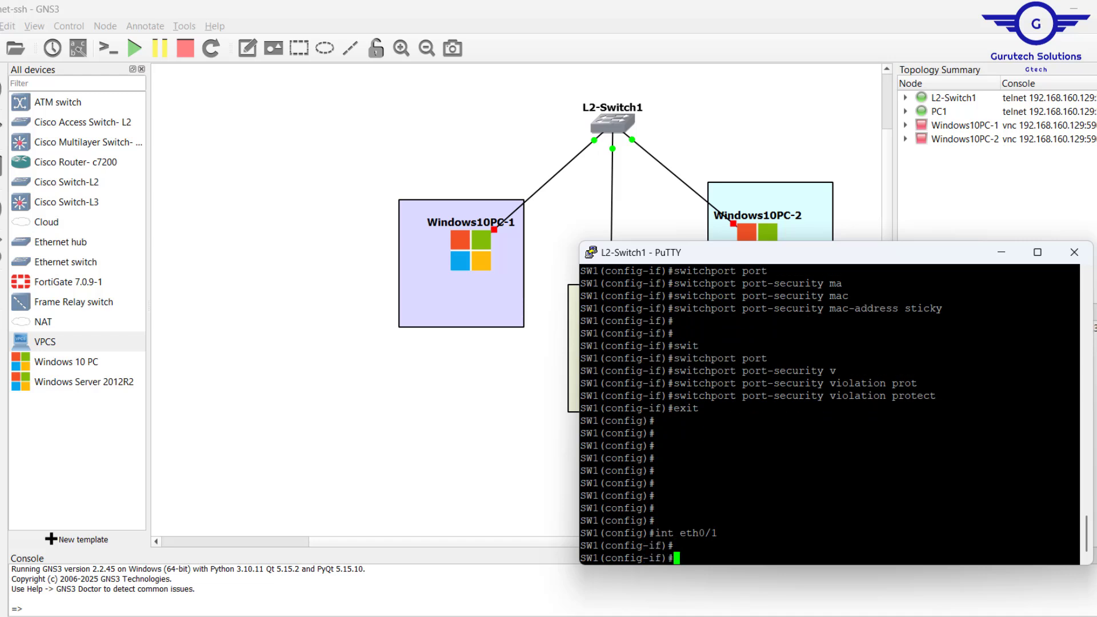
text(swit)
key(Tab)
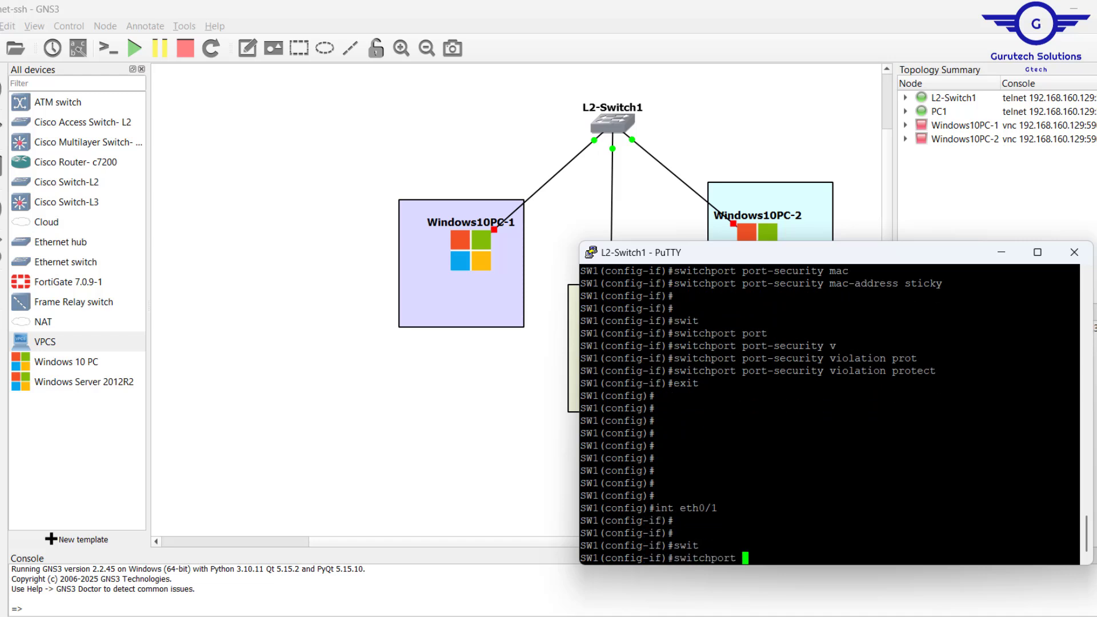
text(m)
key(Tab)
text(a)
key(Tab)
key(Return)
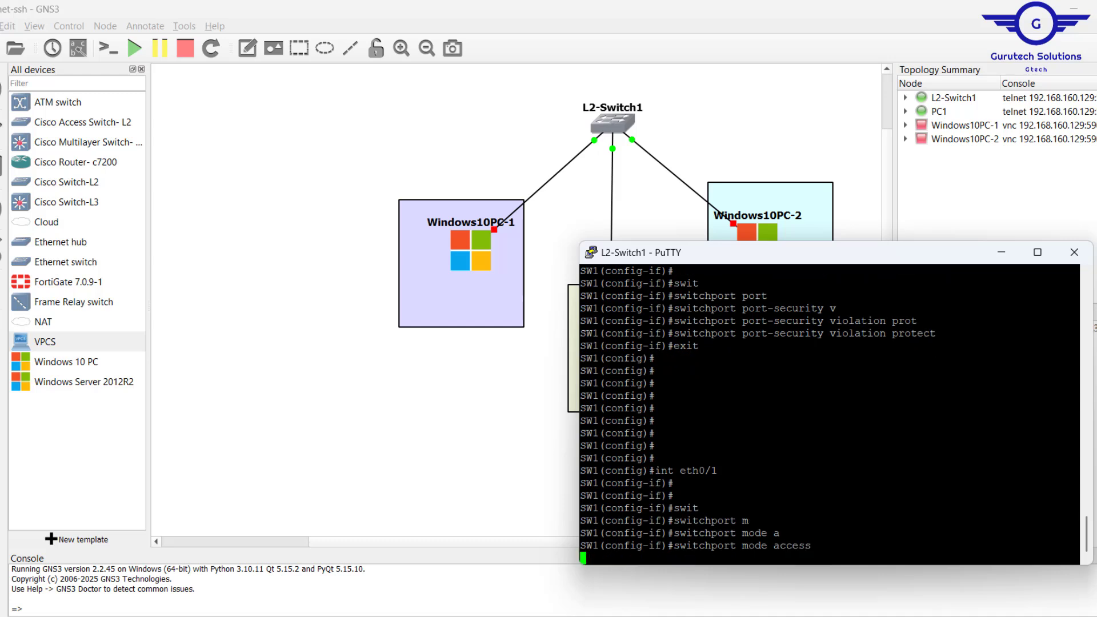
- Enable port security on eth0/1 with a maximum of 1 MAC address
text(sw)
key(Tab)
text(por)
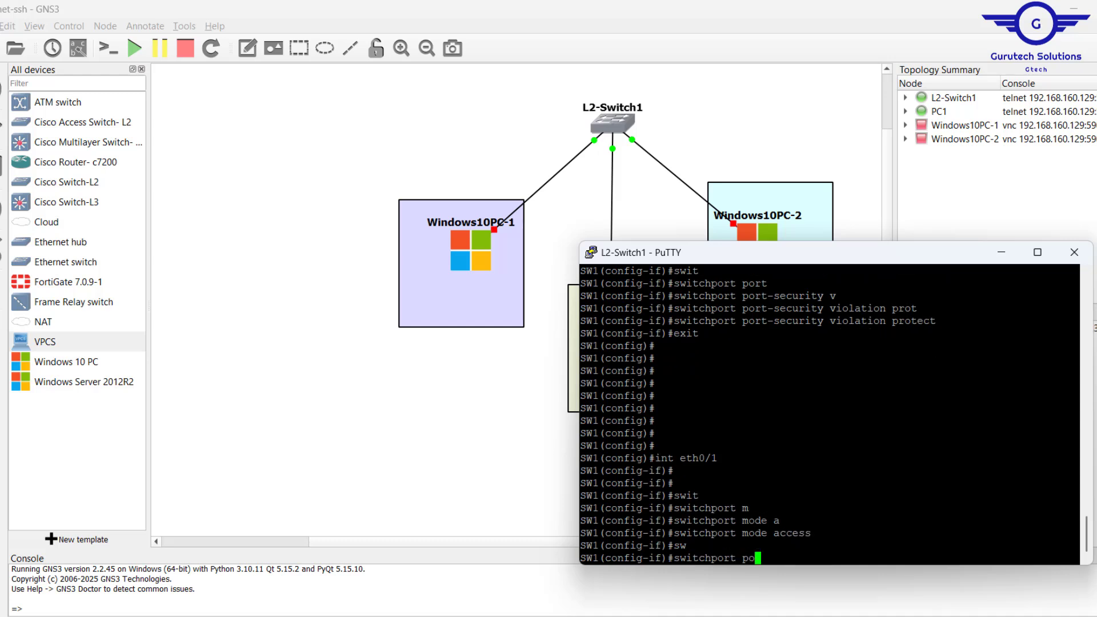
key(Tab)
key(Return)
key(Return)
key(Return)
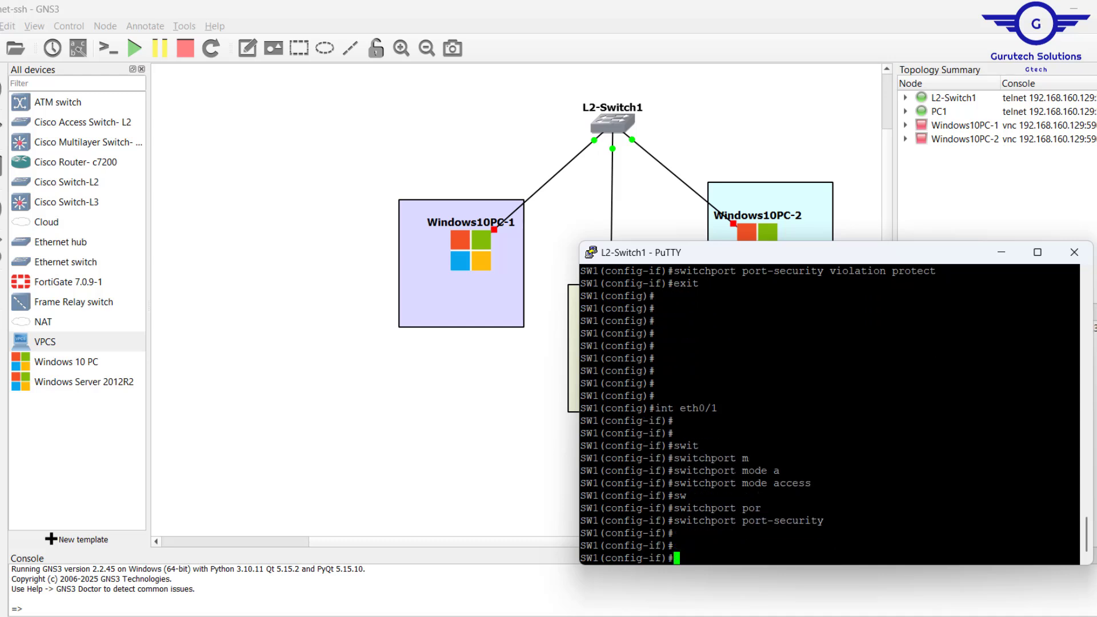
key(Up)
text(m)
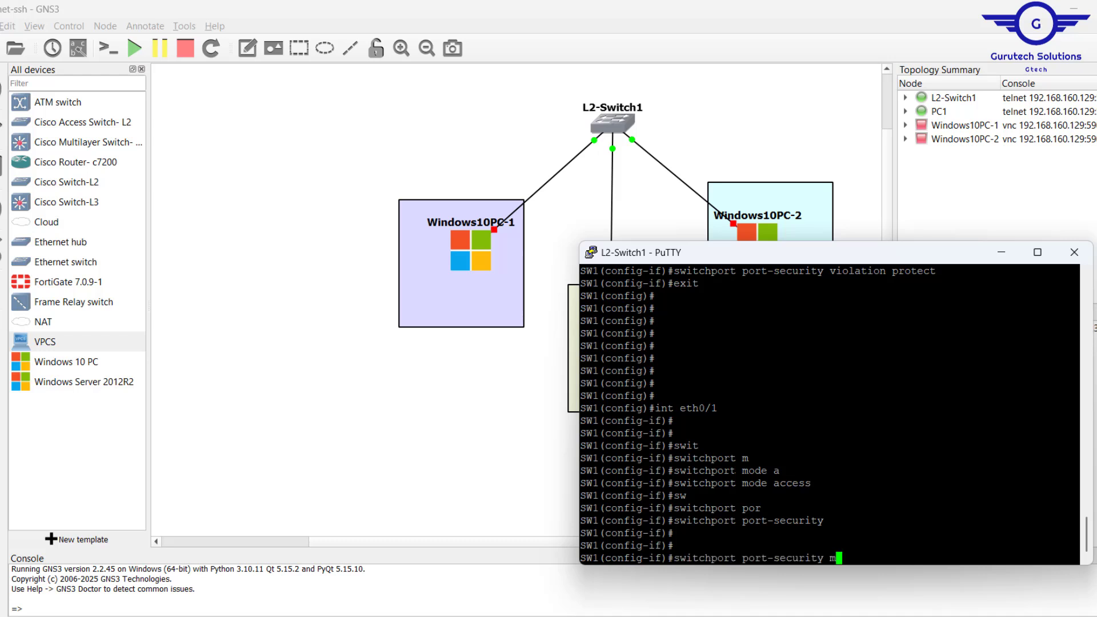
key(Tab)
text(ax)
key(Tab)
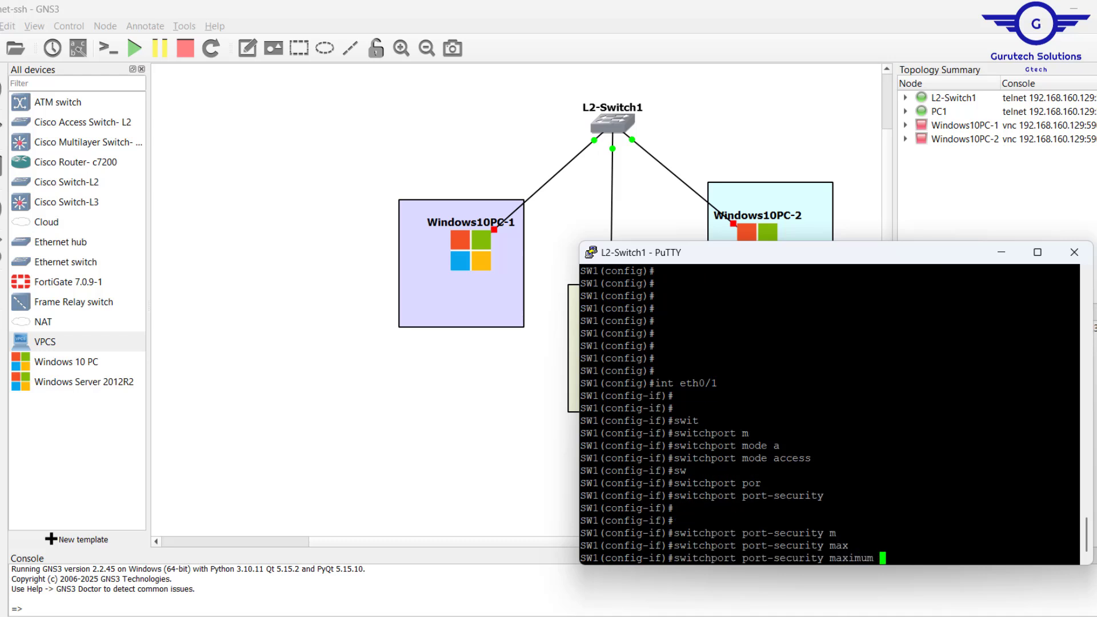
text(1)
key(Return)
key(Return)
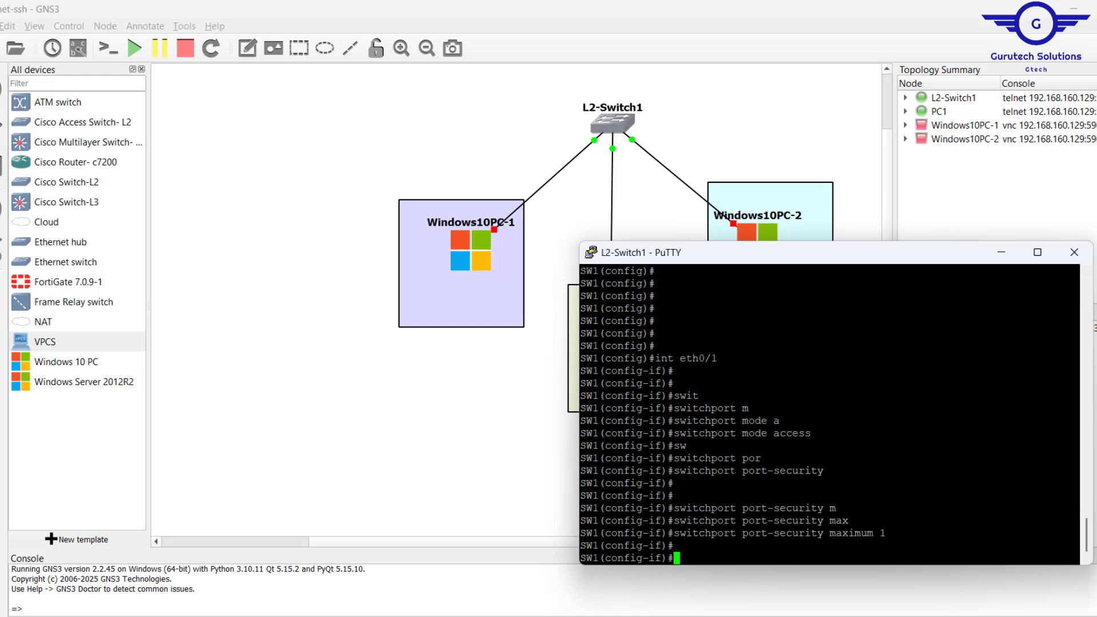
- Begin the 'switchport port-security mac-address' command on eth0/1, then return to the GNS3 topology
text(swi)
key(Tab)
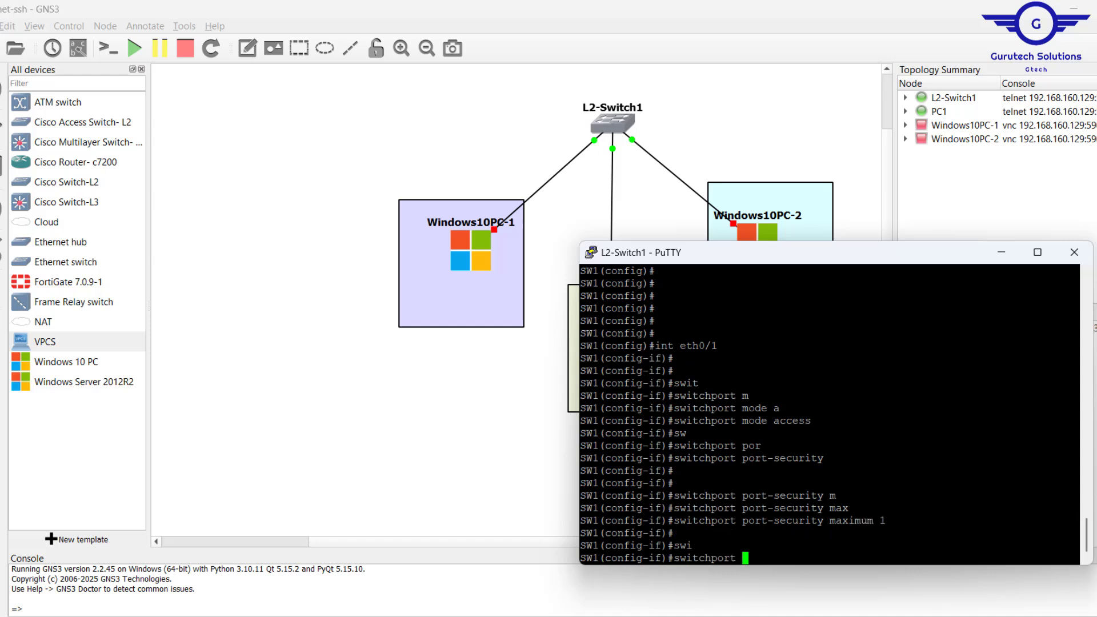
text(po)
key(Tab)
text(mac)
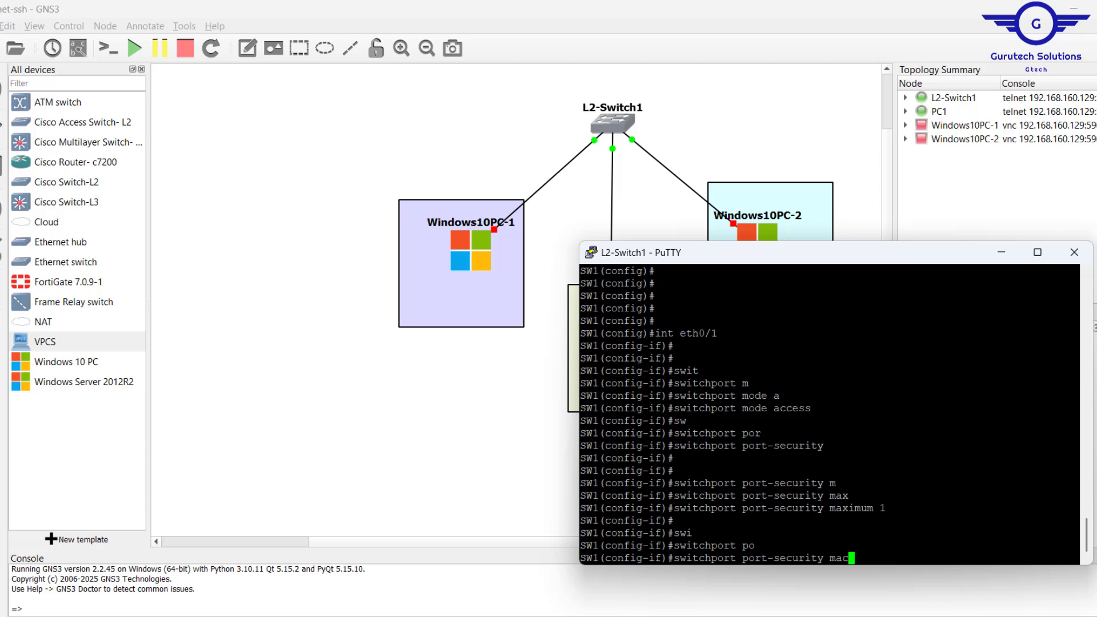
key(Tab)
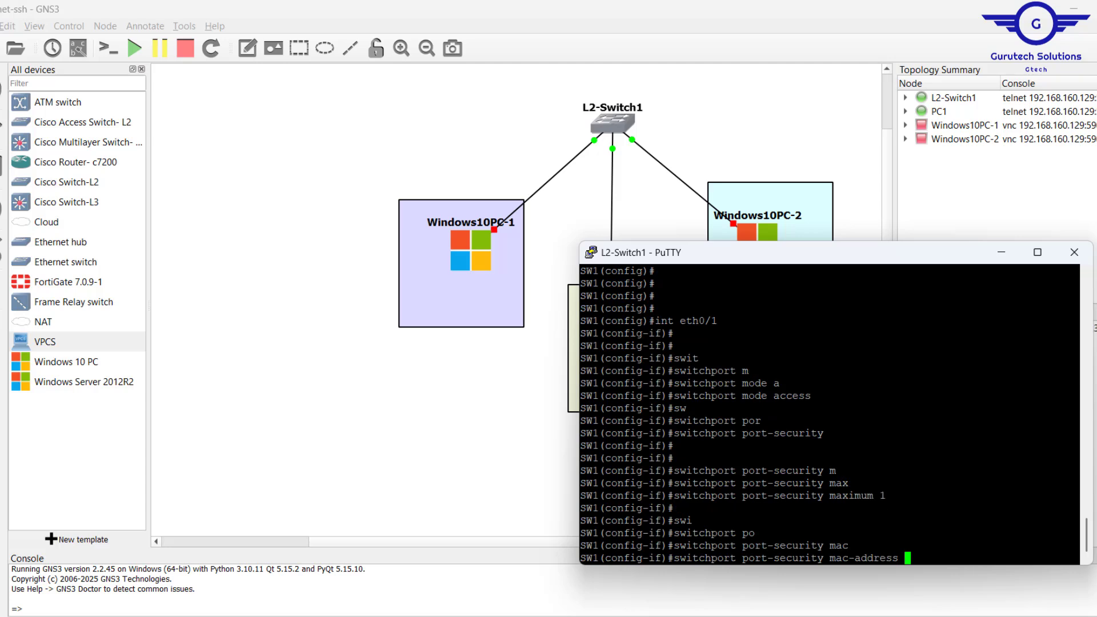
click(512, 361)
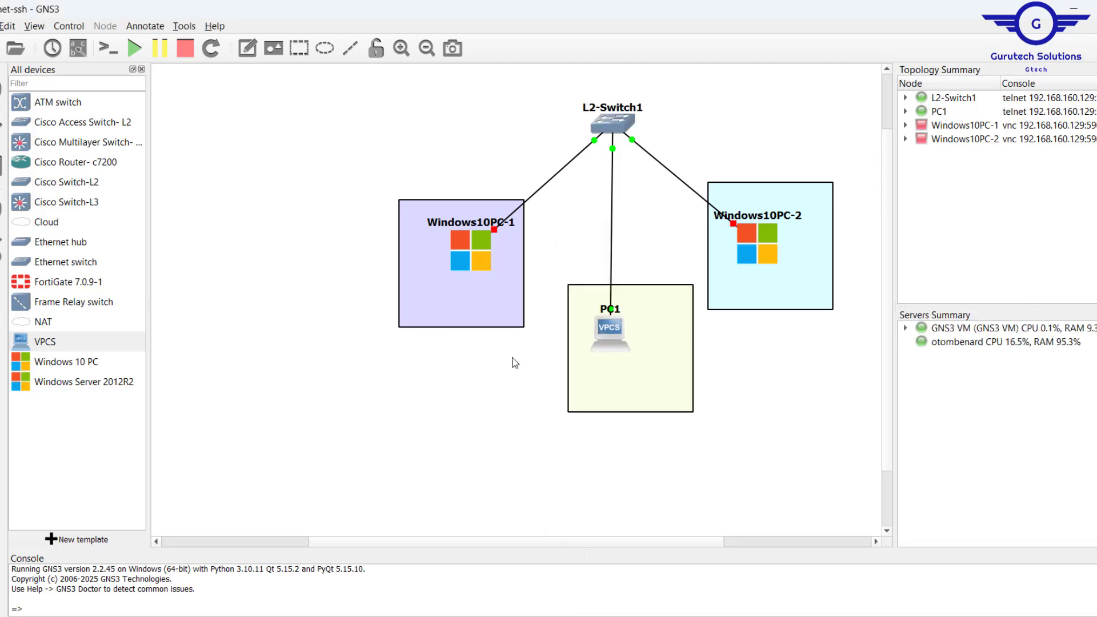